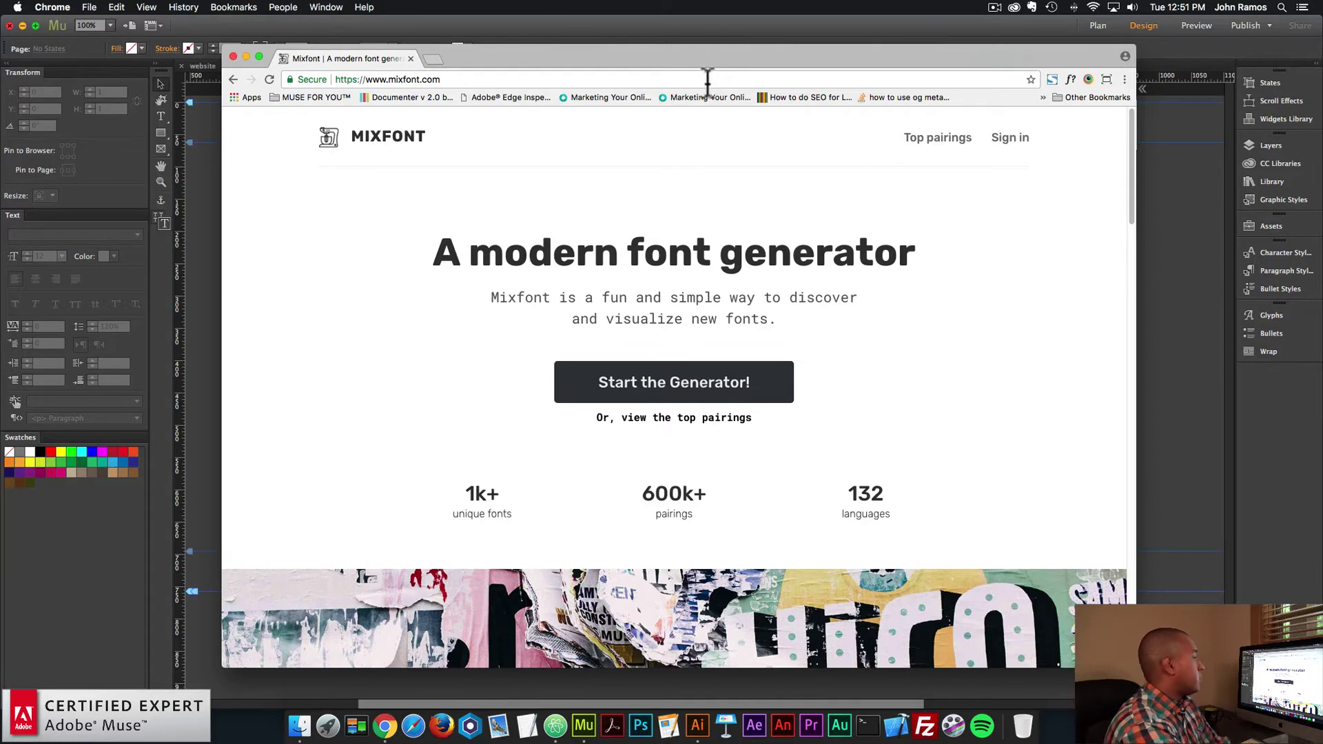
Scroll down and back up through the Mixfont homepage to look it over.
scroll(754, 339, "down", 2)
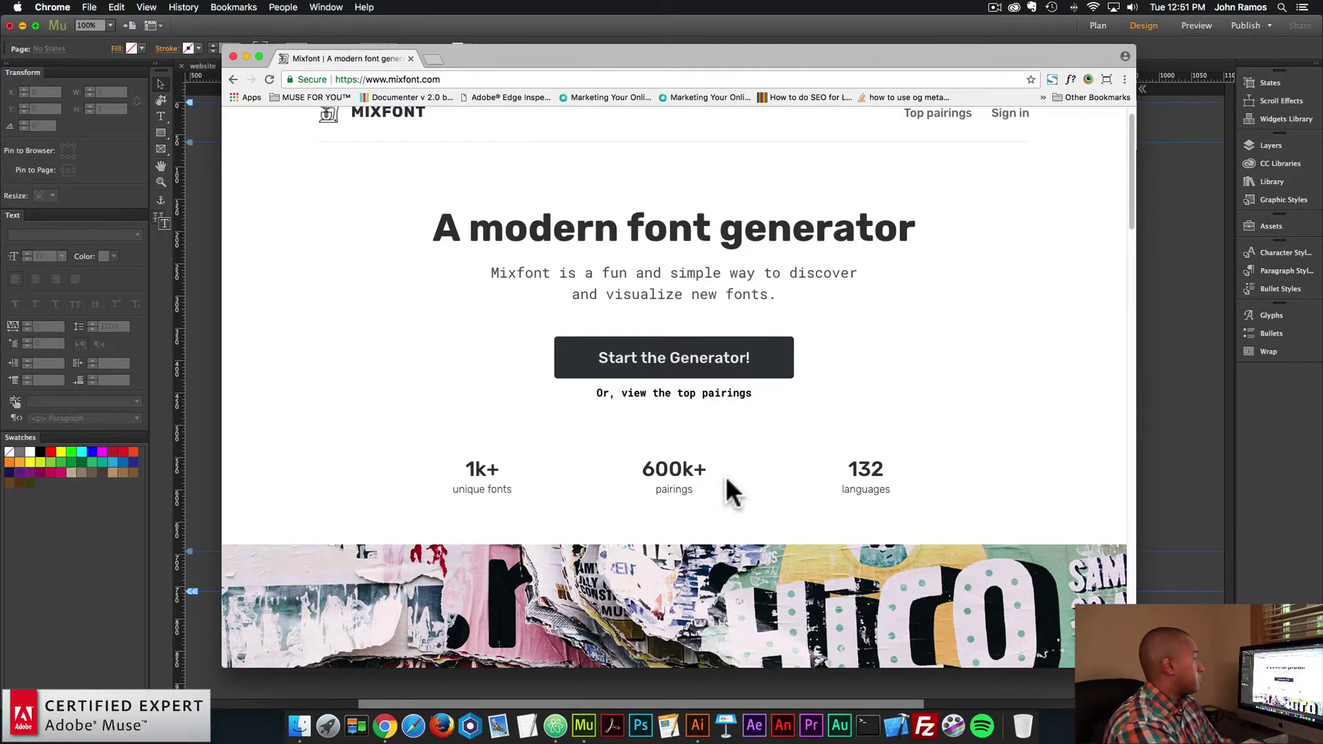
scroll(724, 484, "down", 10)
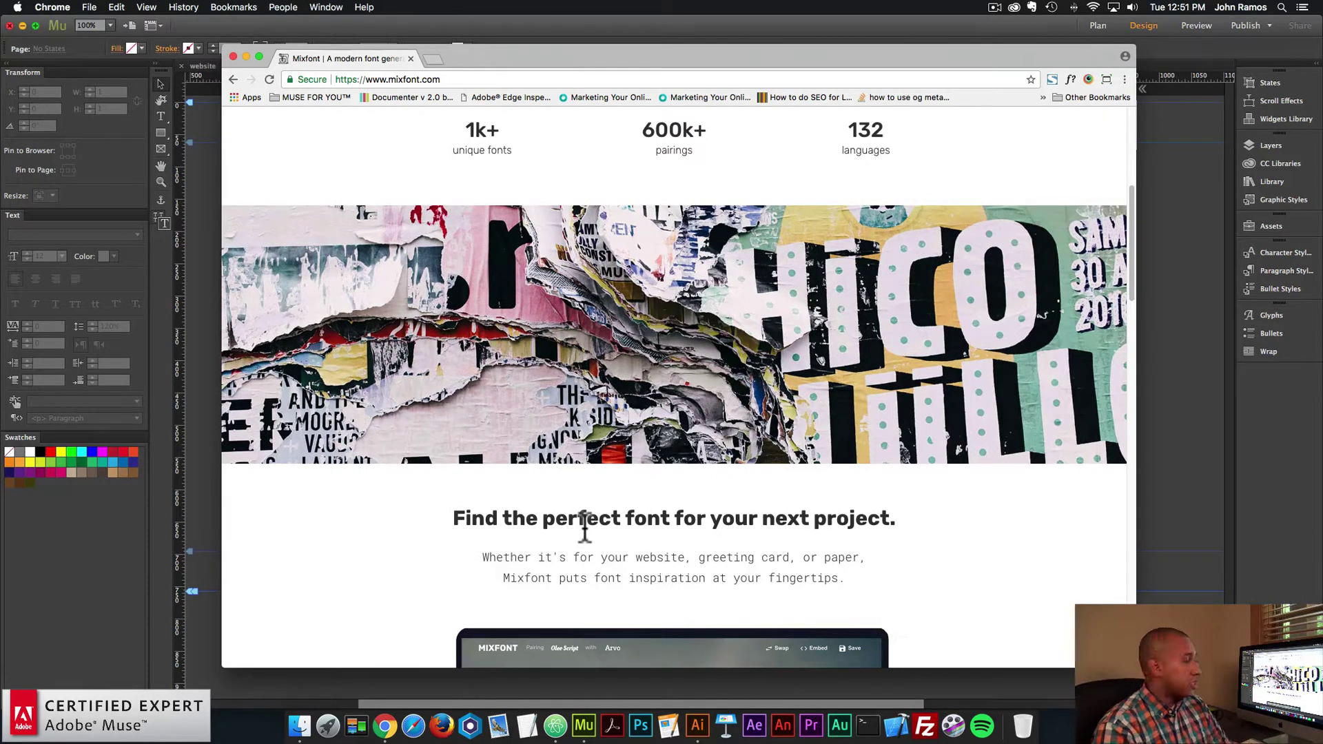
scroll(665, 372, "down", 1)
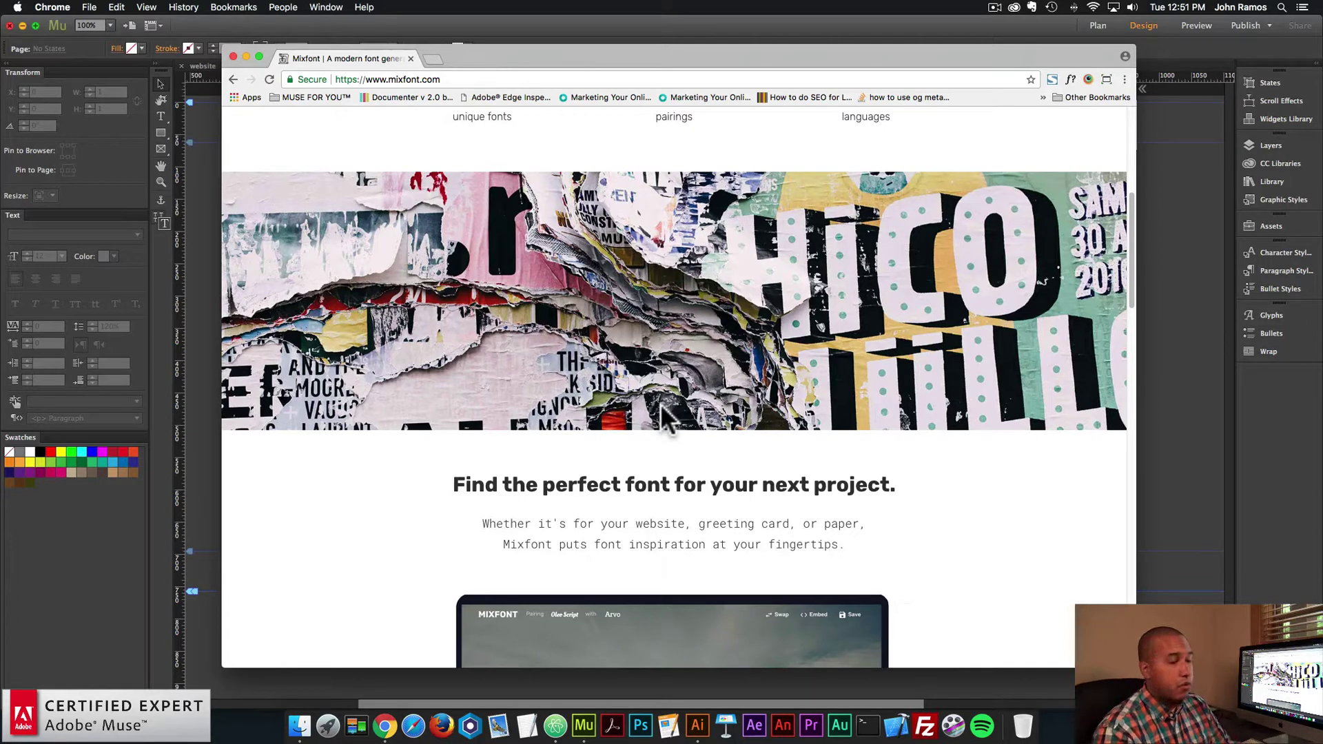
scroll(661, 405, "down", 1)
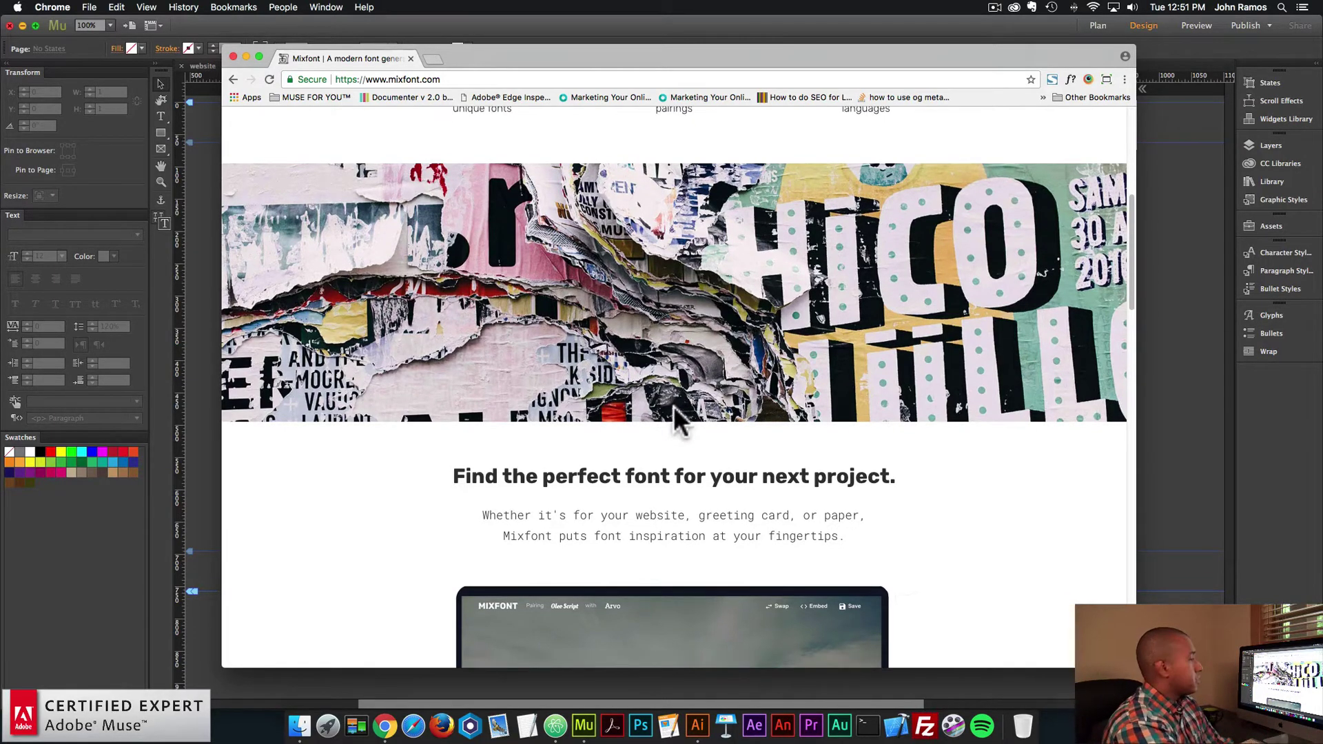
scroll(665, 407, "down", 2)
scroll(658, 410, "up", 5)
scroll(655, 417, "up", 3)
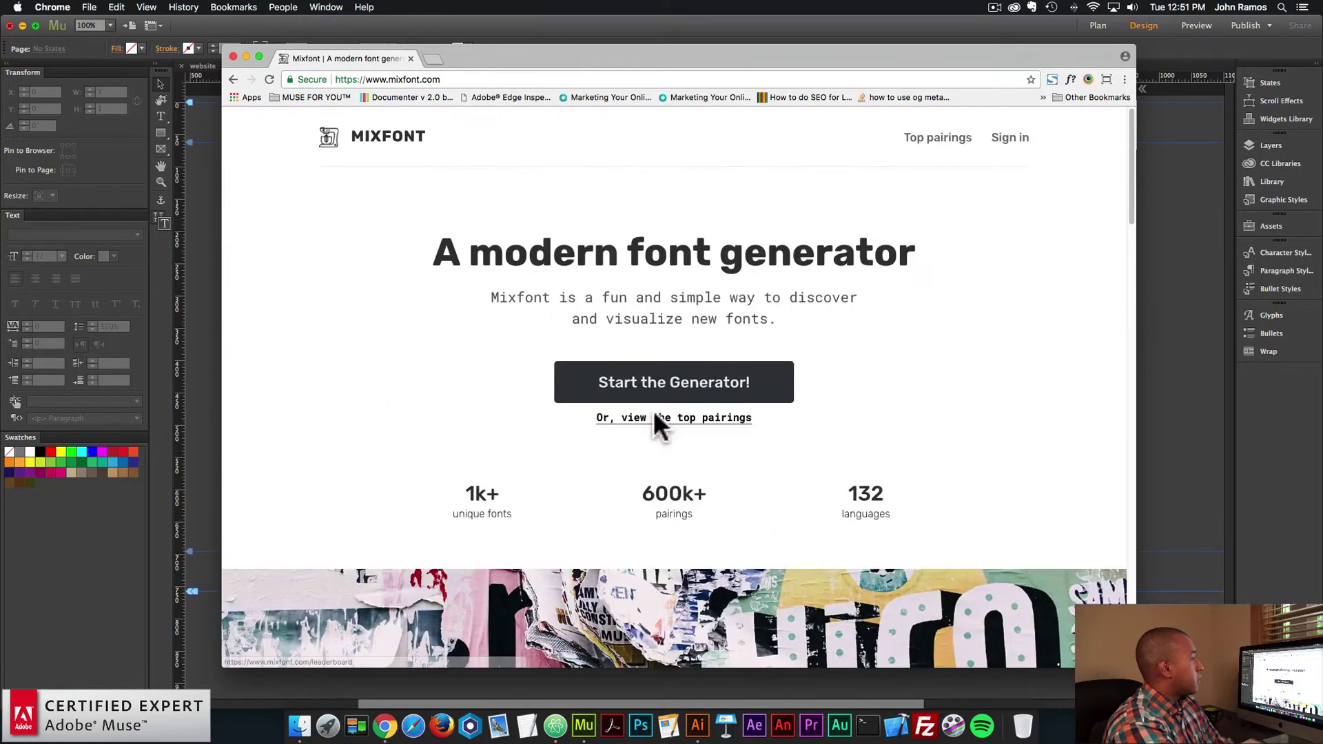
Start the generator and cycle pairings until Modern Antiqua with Candal appears.
left_click(684, 386)
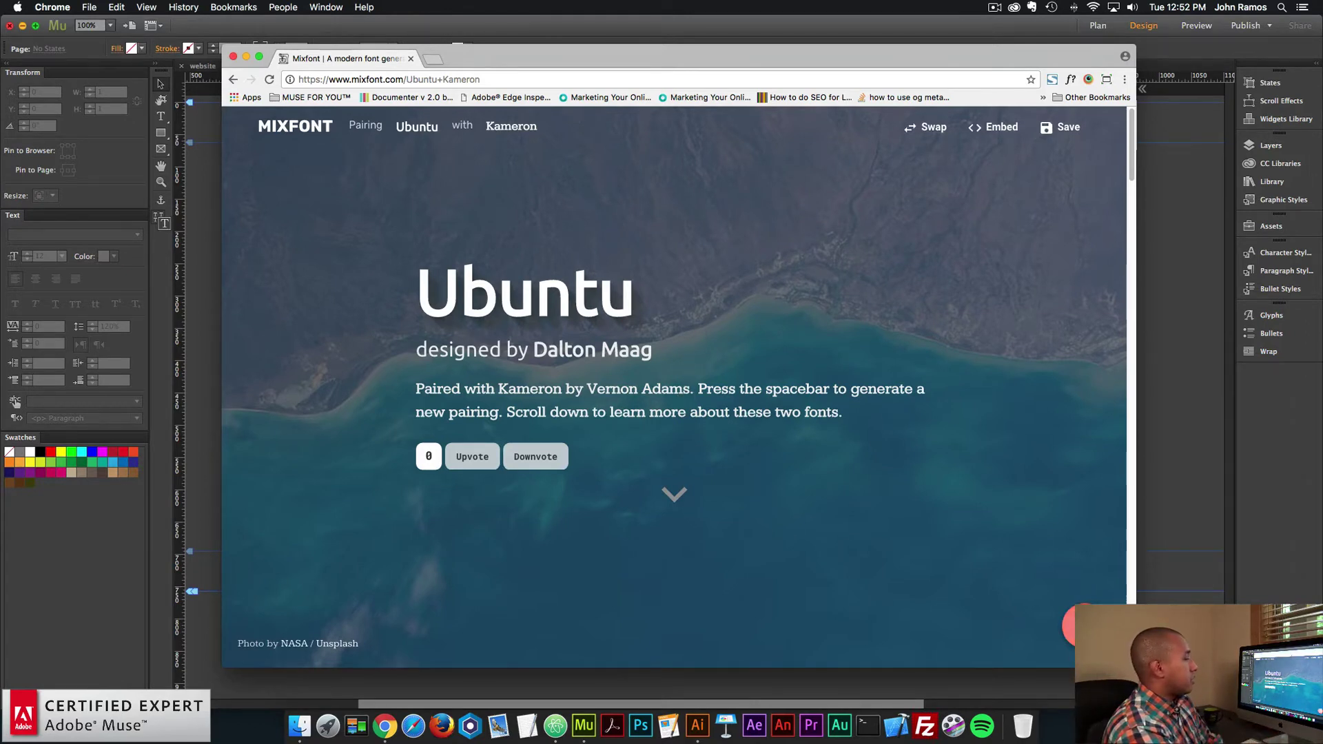
key("space")
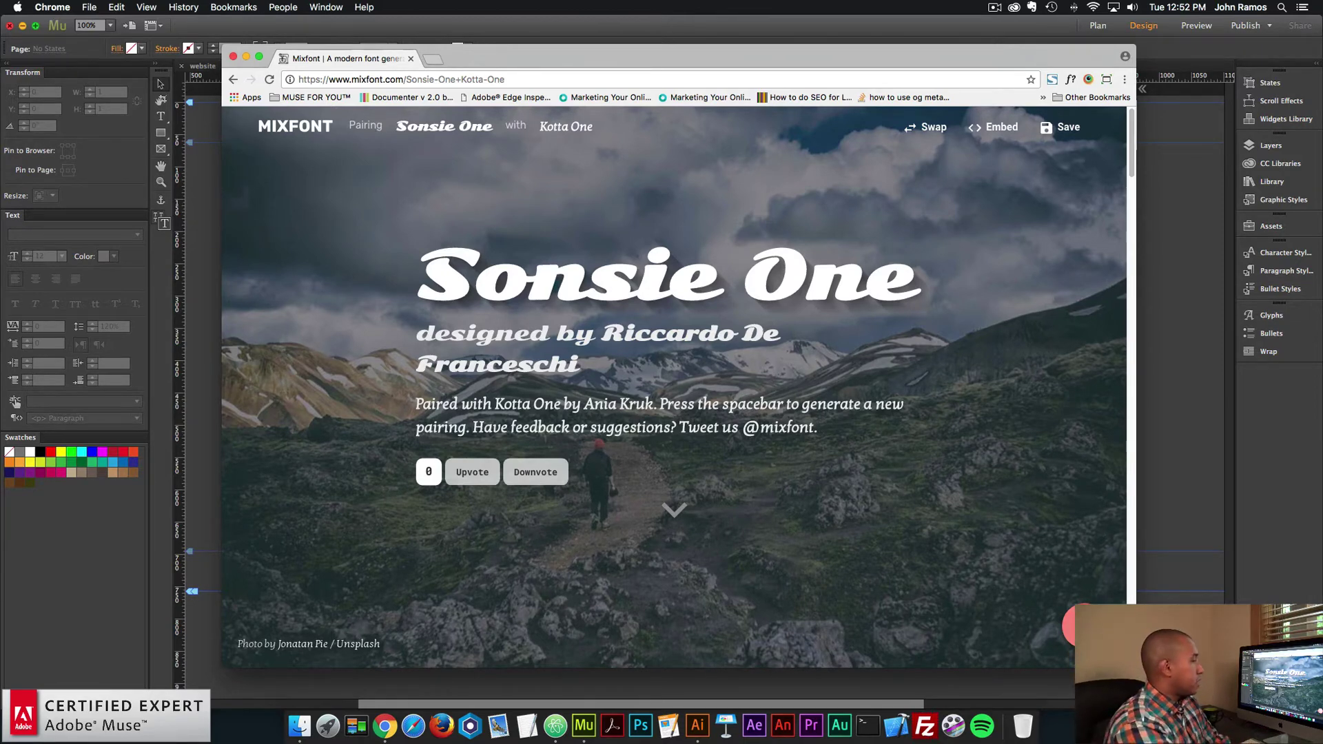
key("space")
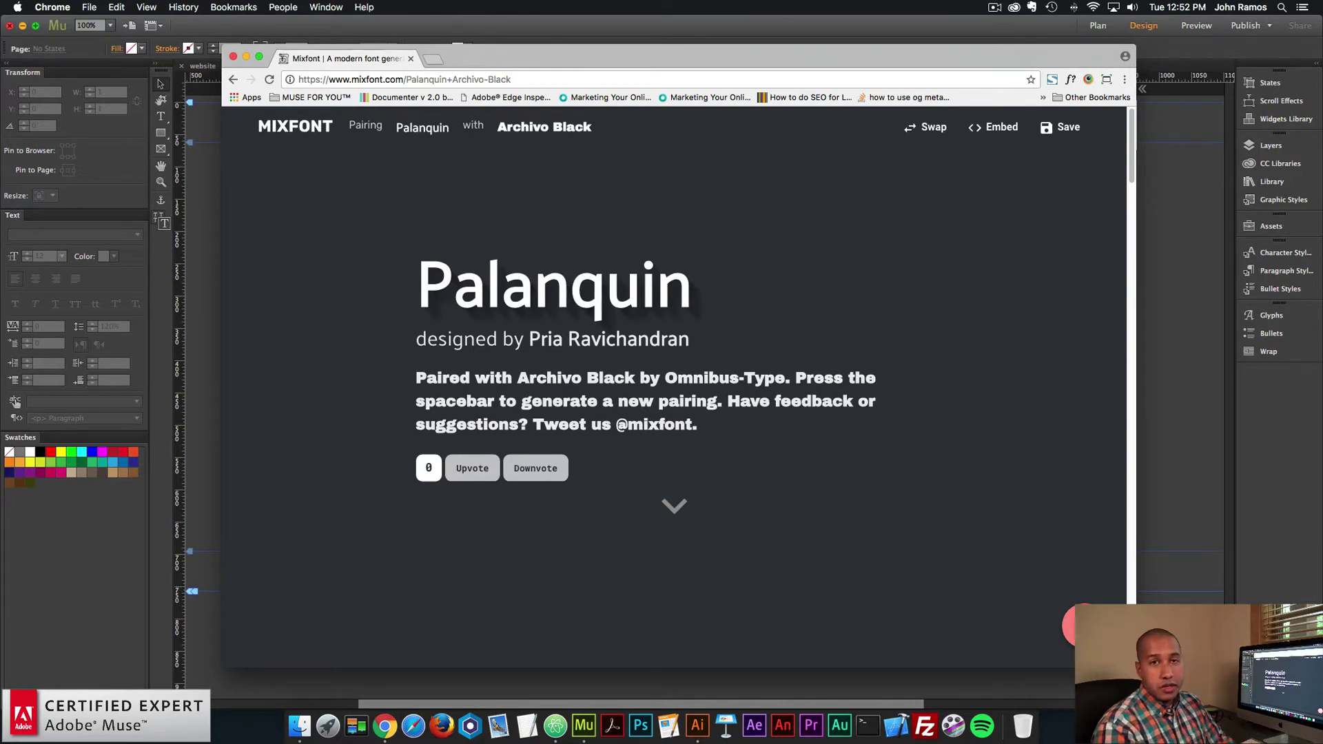
key("space")
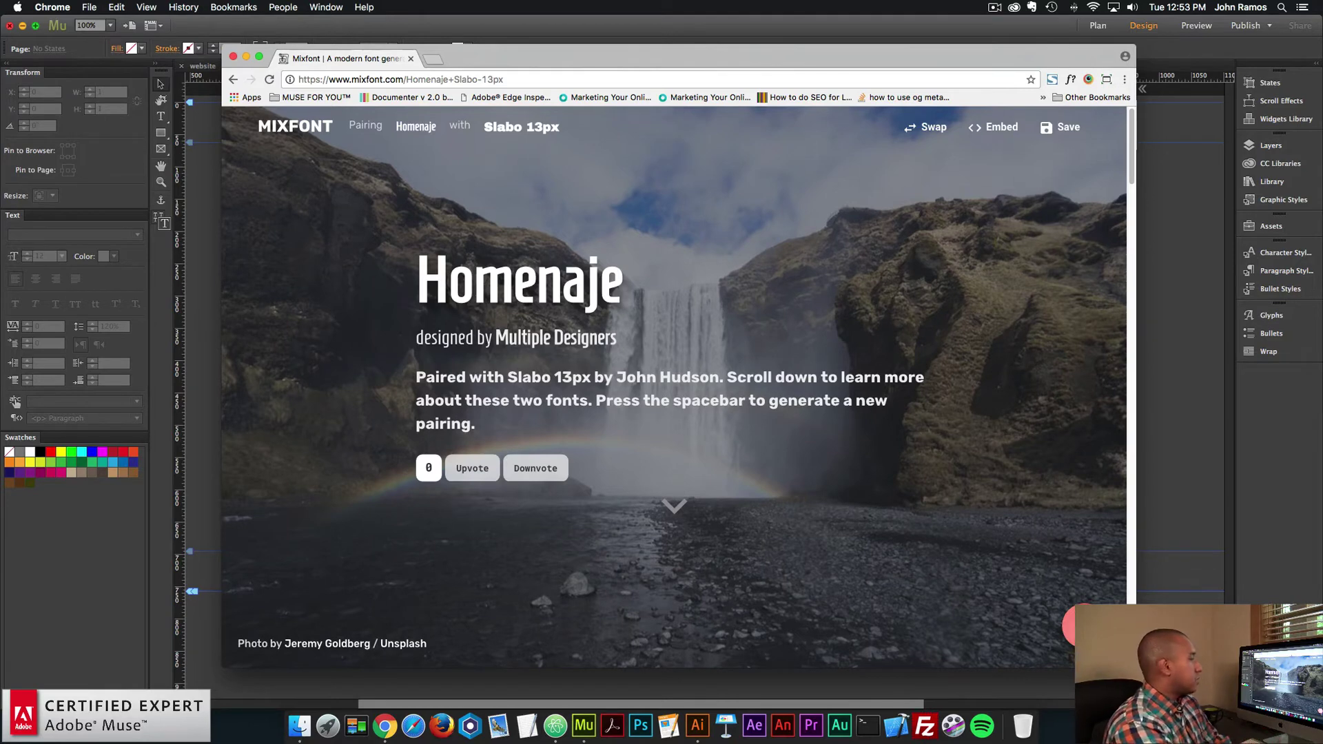
key("space")
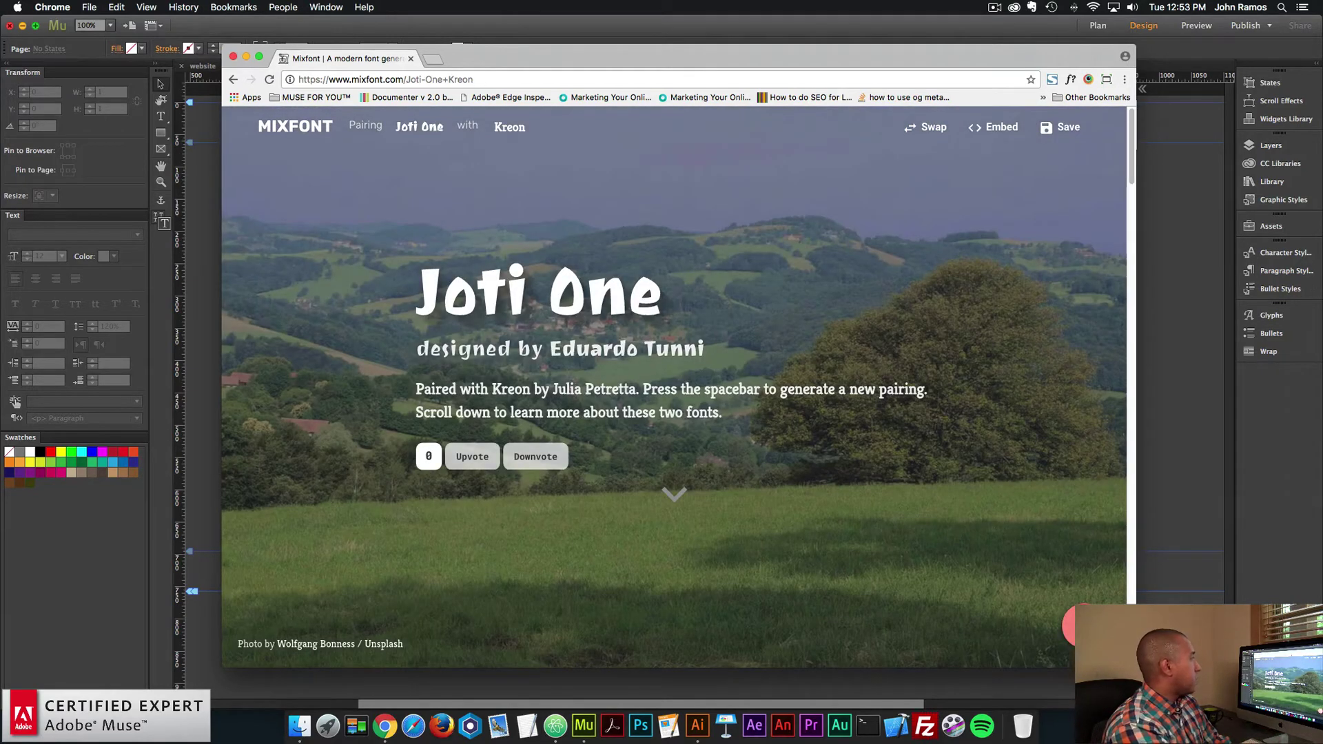
key("space")
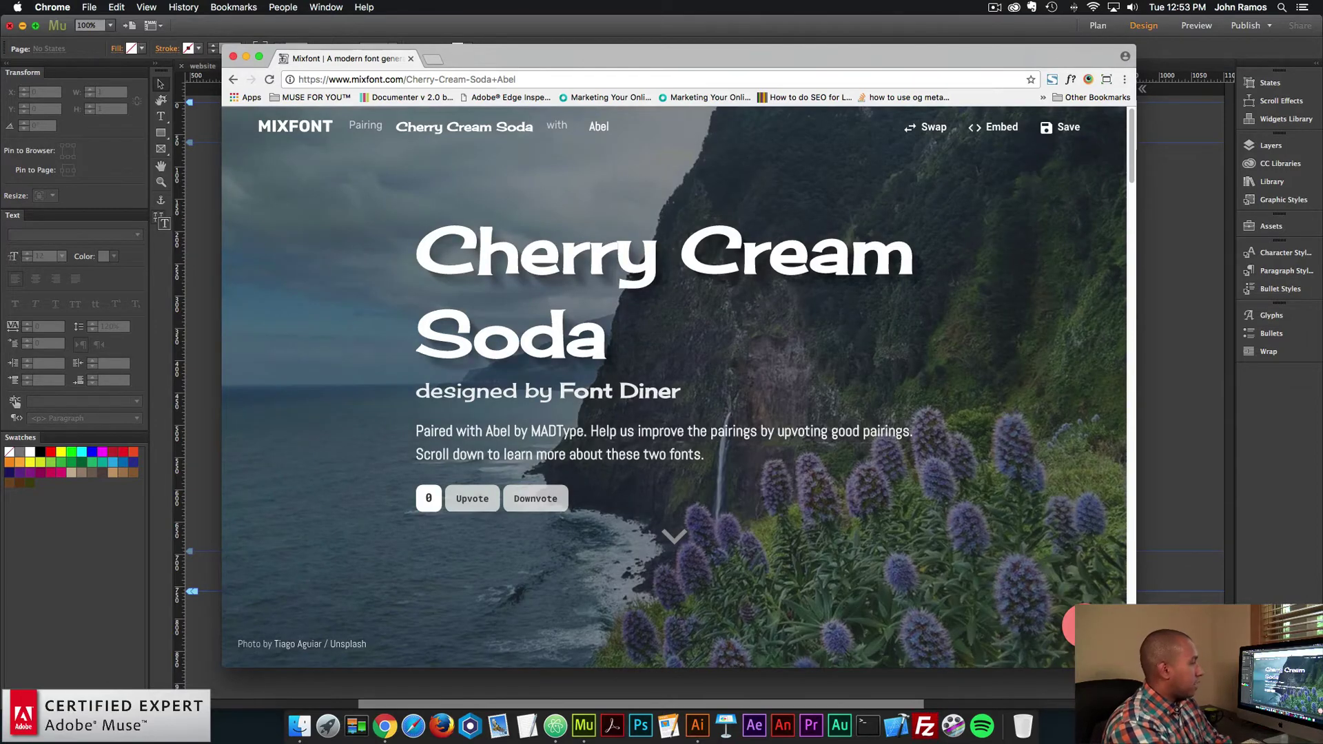
key("space")
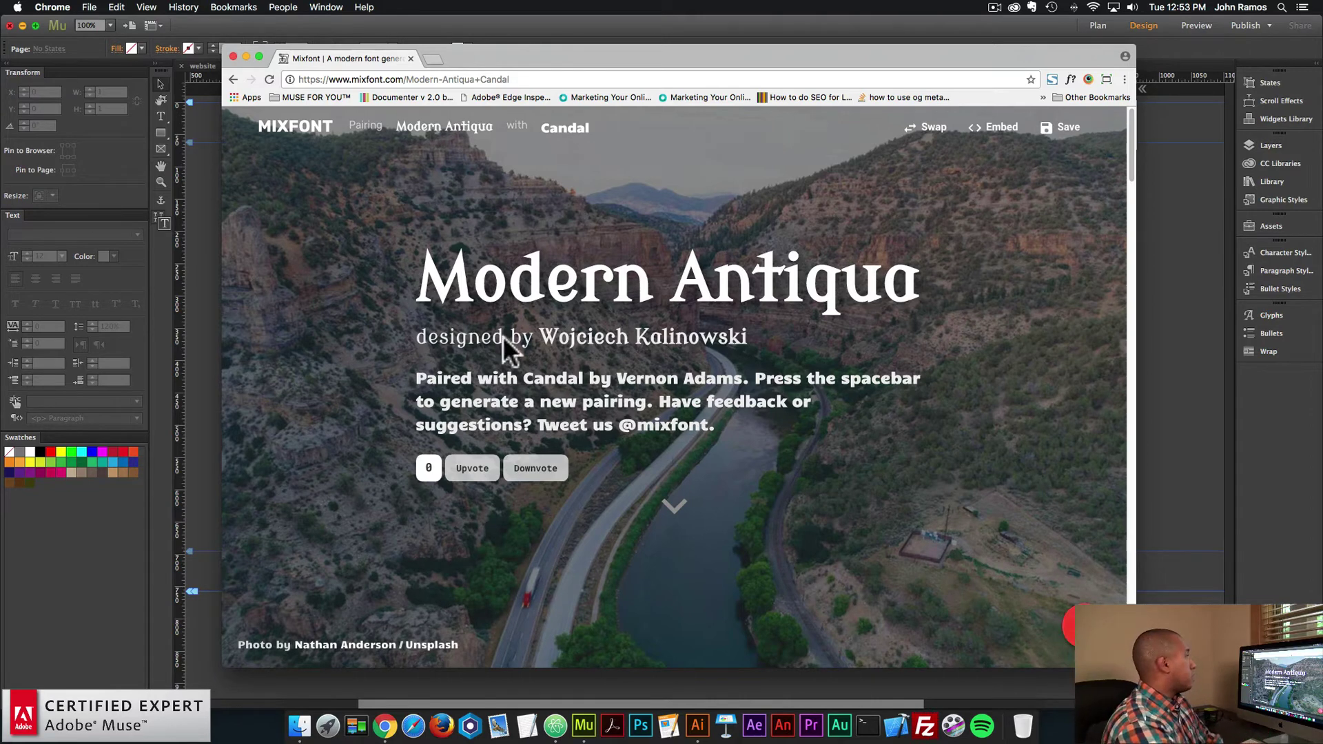
Go from the Mixfont homepage to the top pairings and scroll to Yeseva One / Crimson Text.
left_click(302, 128)
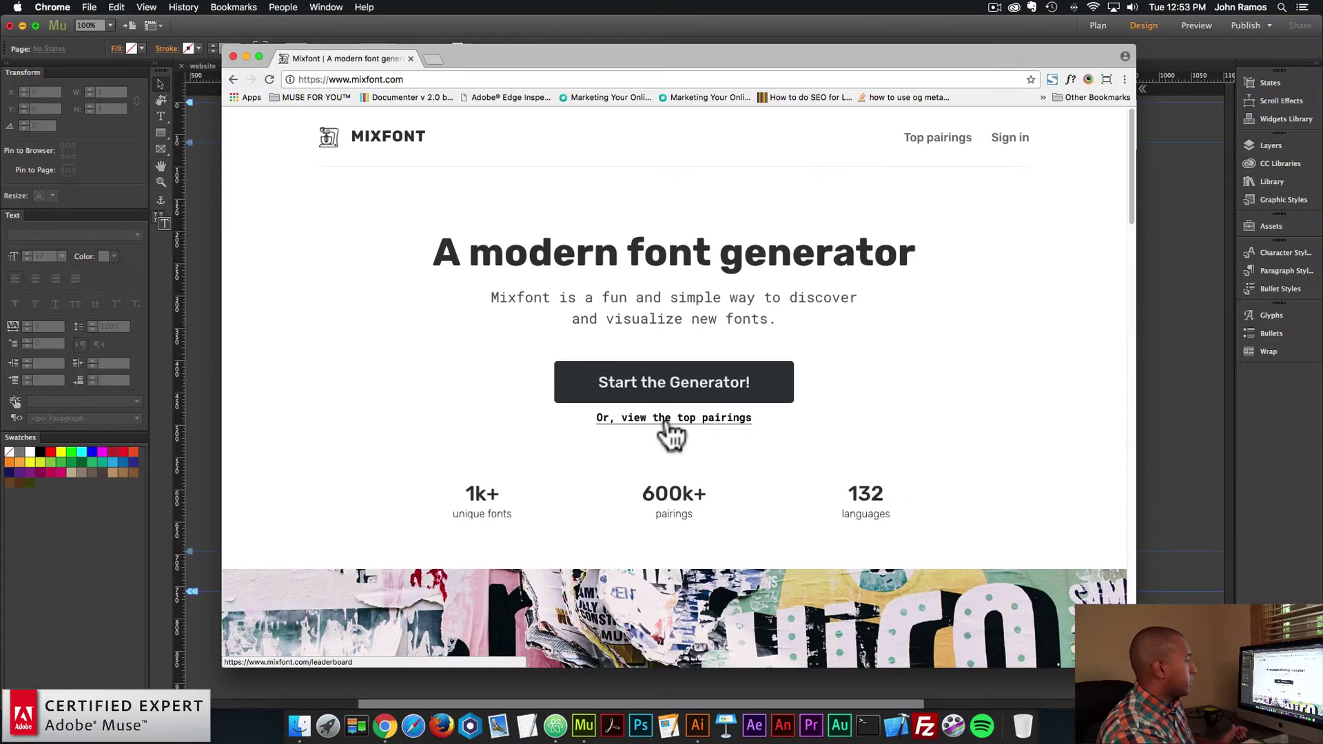
left_click(645, 433)
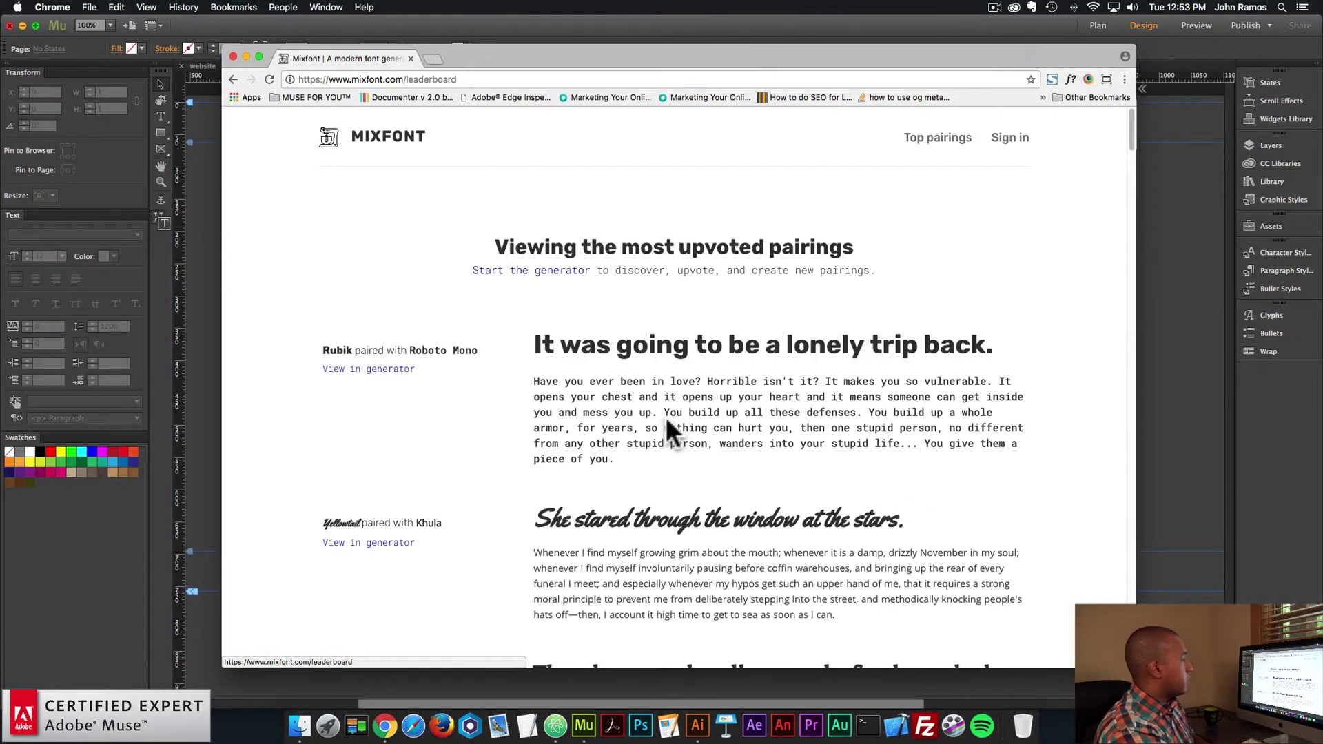
scroll(689, 348, "down", 5)
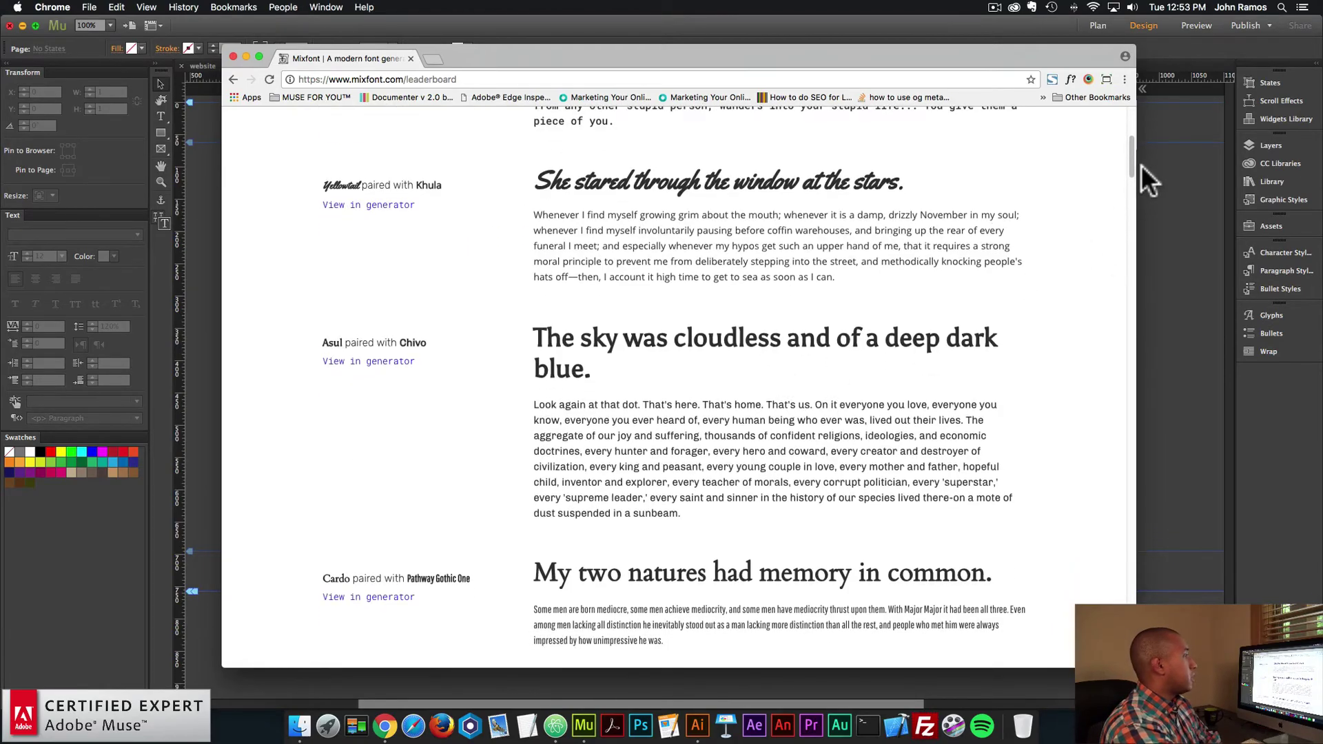
left_click_drag(1133, 153, 407, 361)
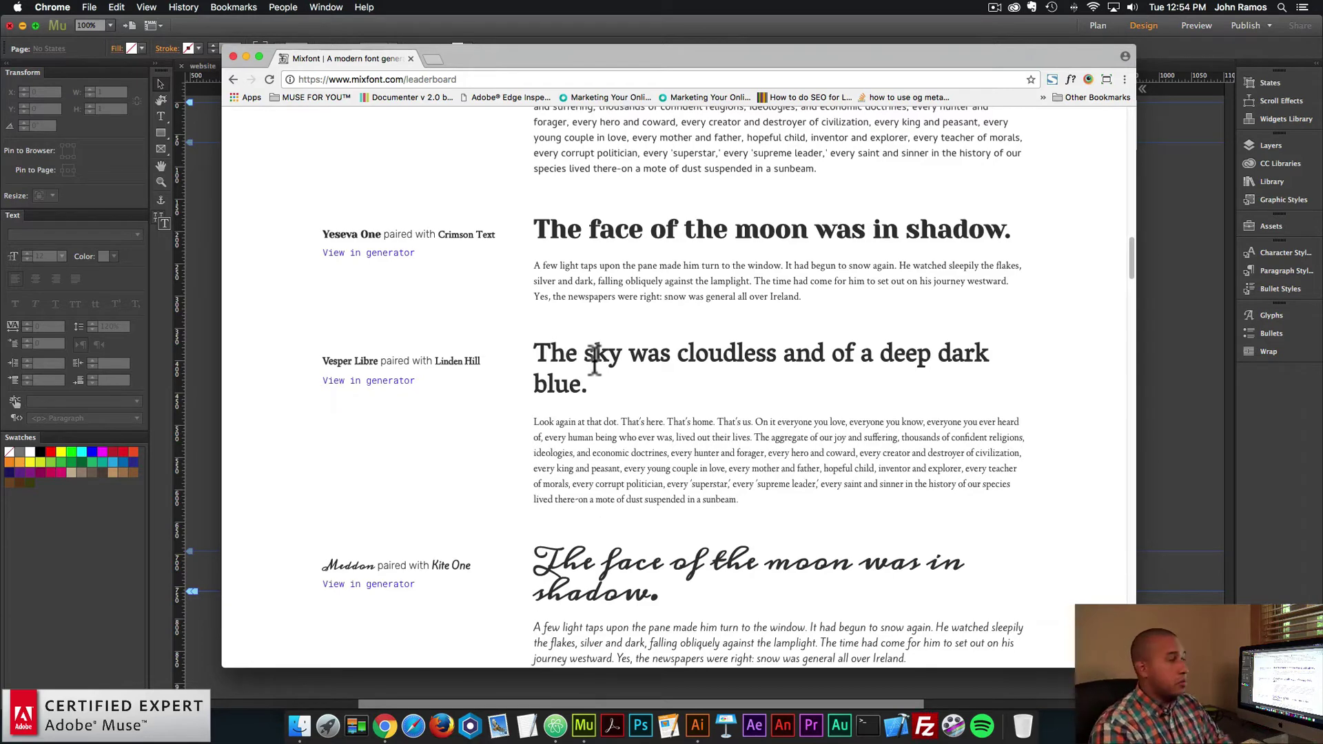
Bring the Muse page forward and inspect the Header and body text frames.
left_click(1139, 170)
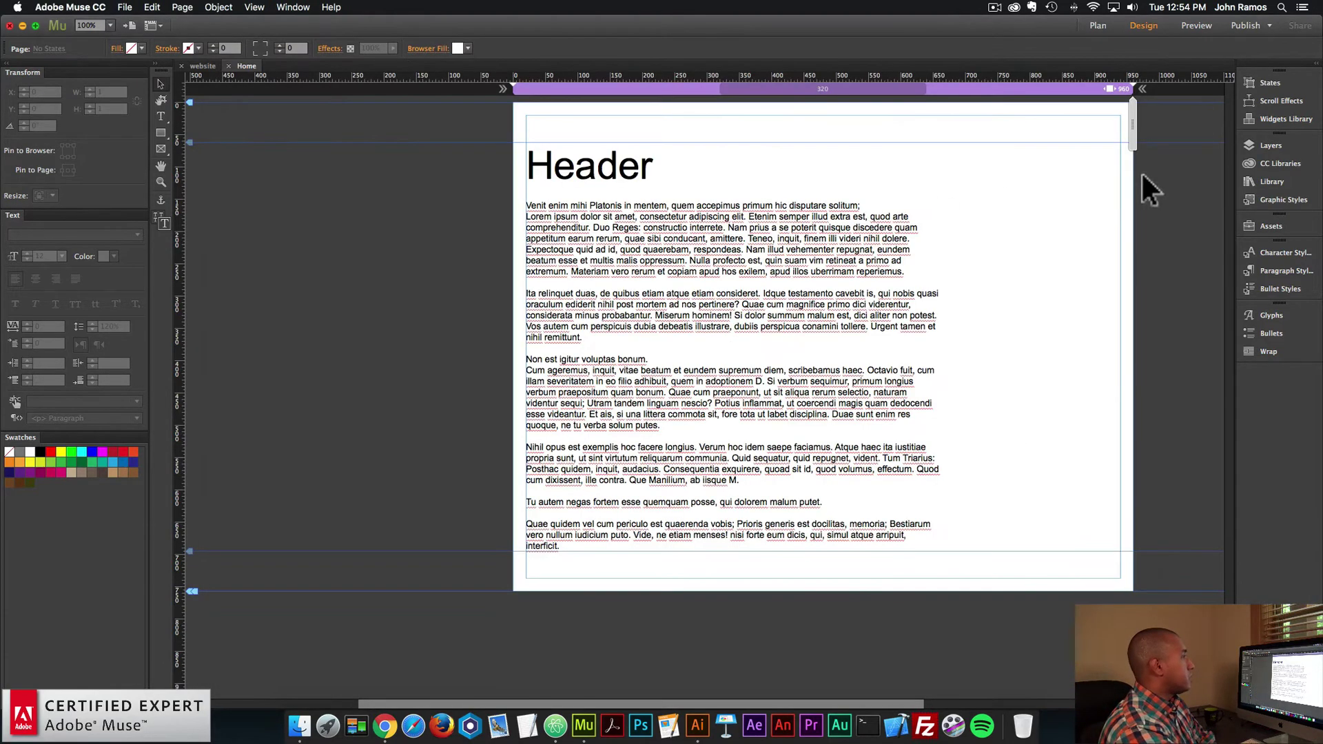
left_click(627, 184)
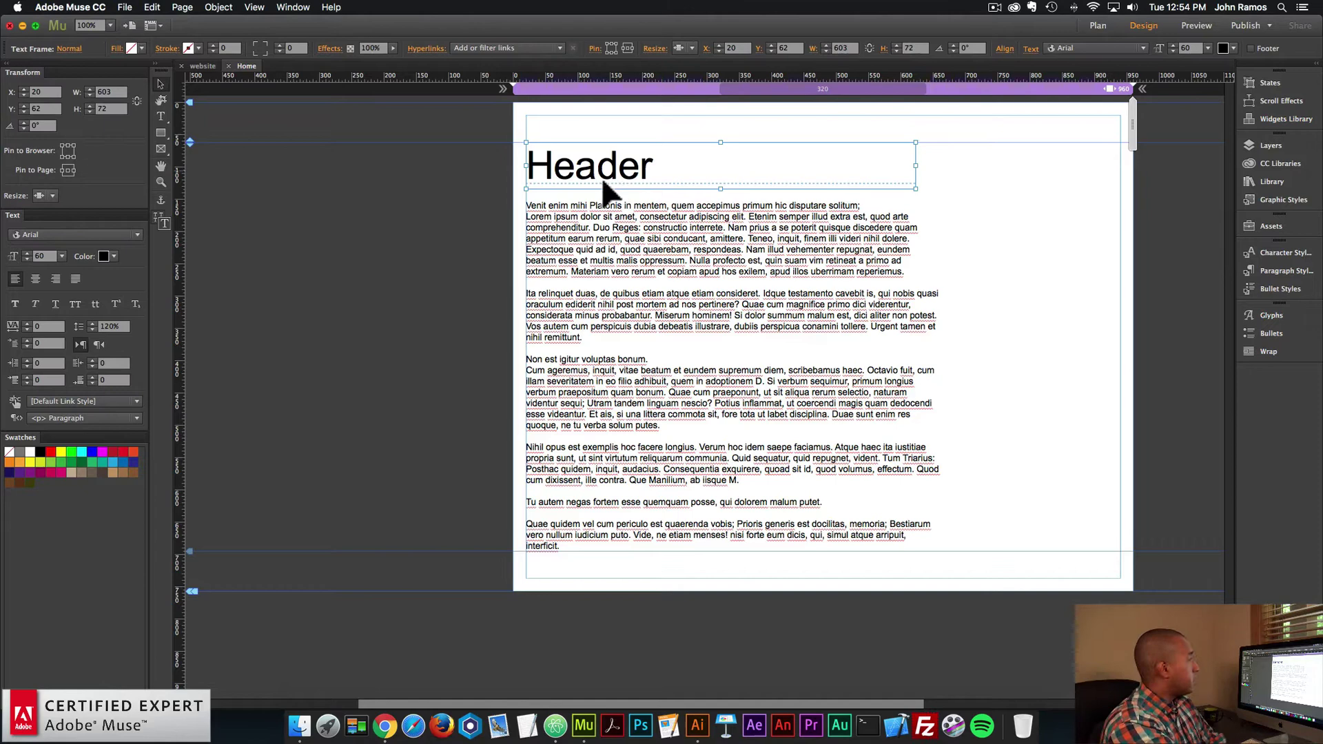
left_click(659, 316)
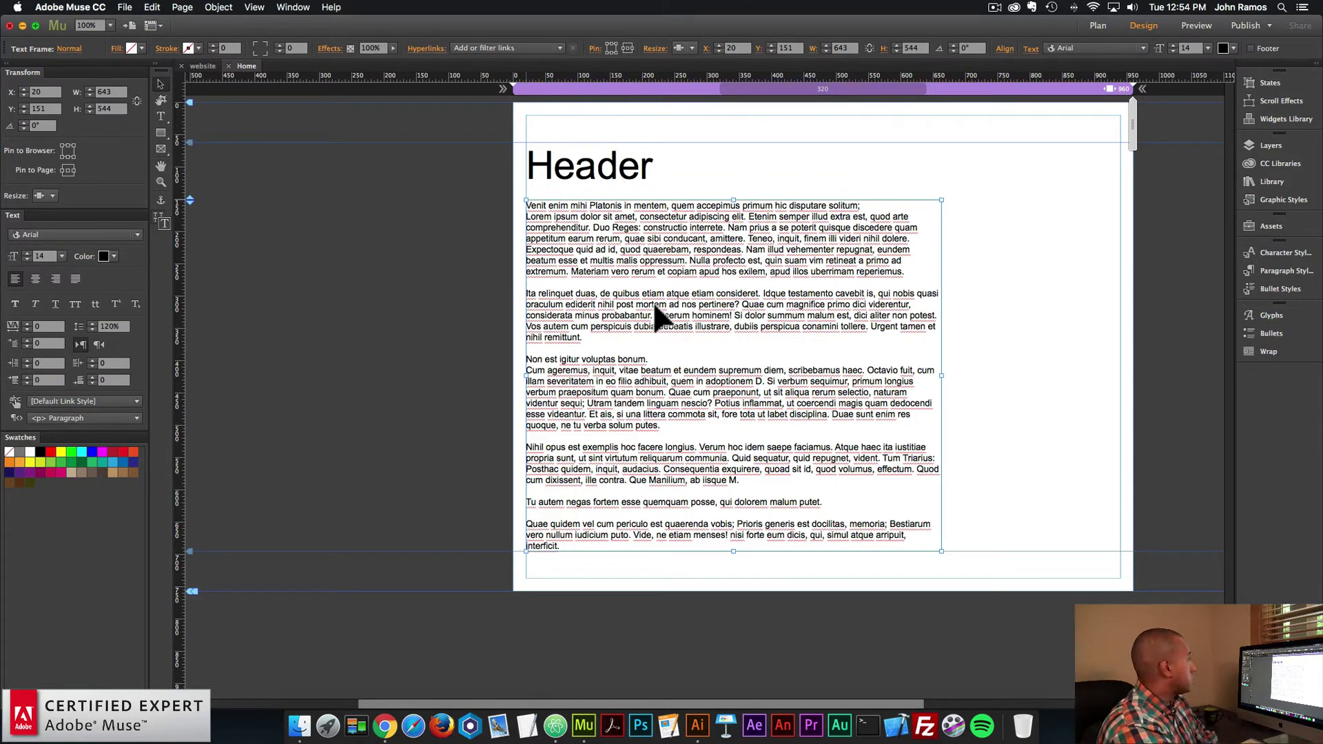
left_click(616, 169)
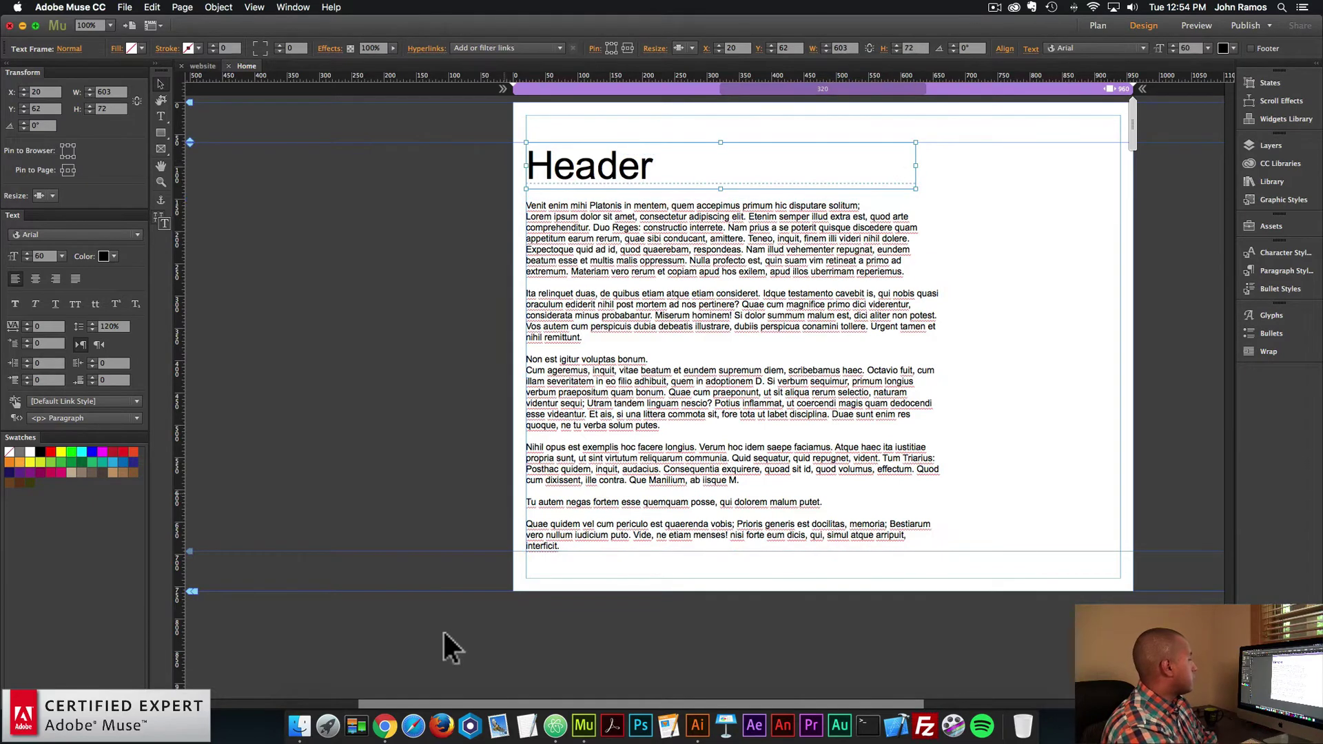
left_click(384, 727)
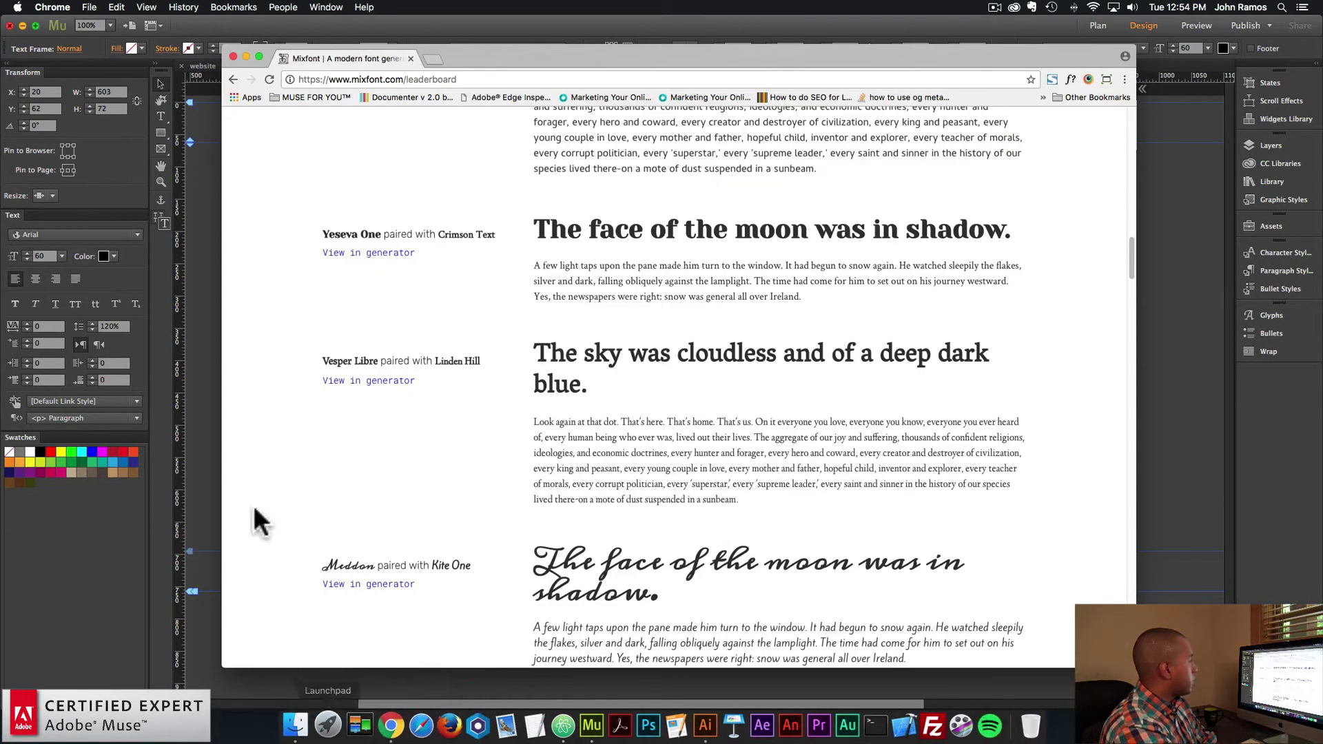
left_click(186, 437)
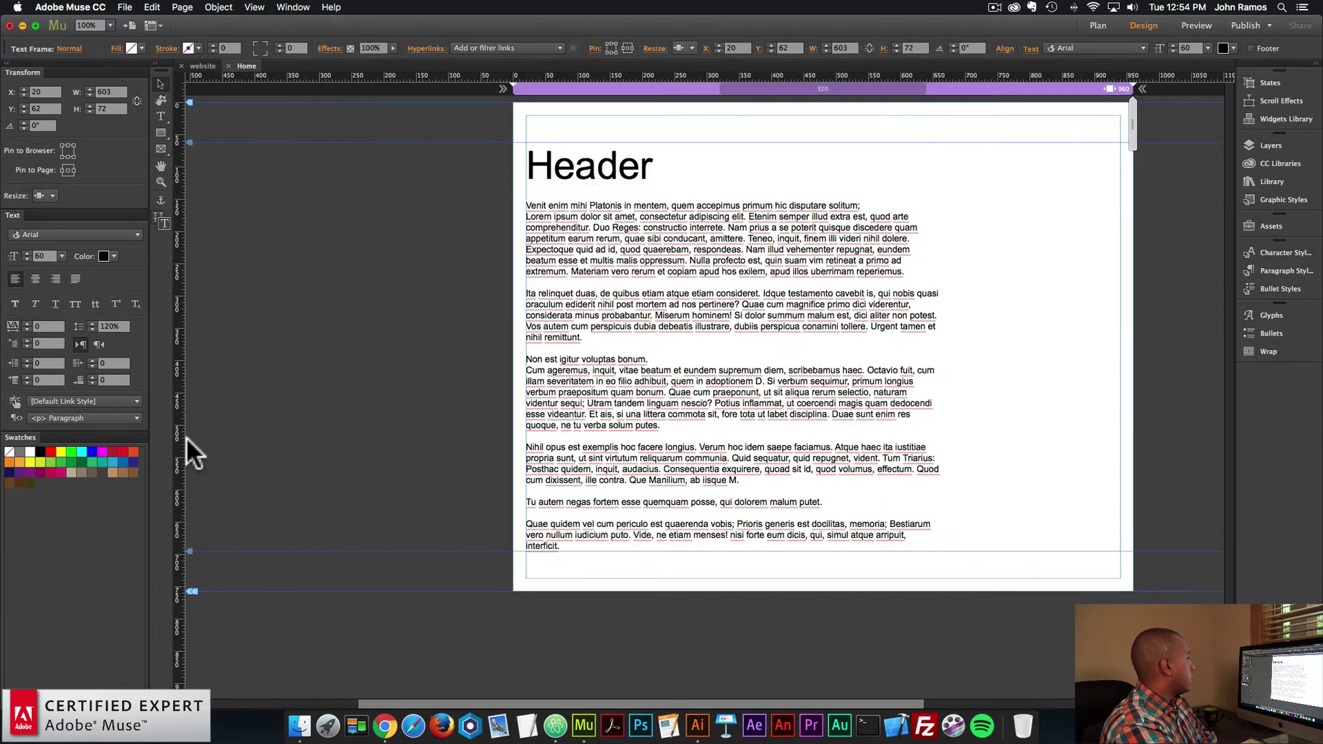
Select the Header text frame and highlight the word Header.
left_click(581, 177)
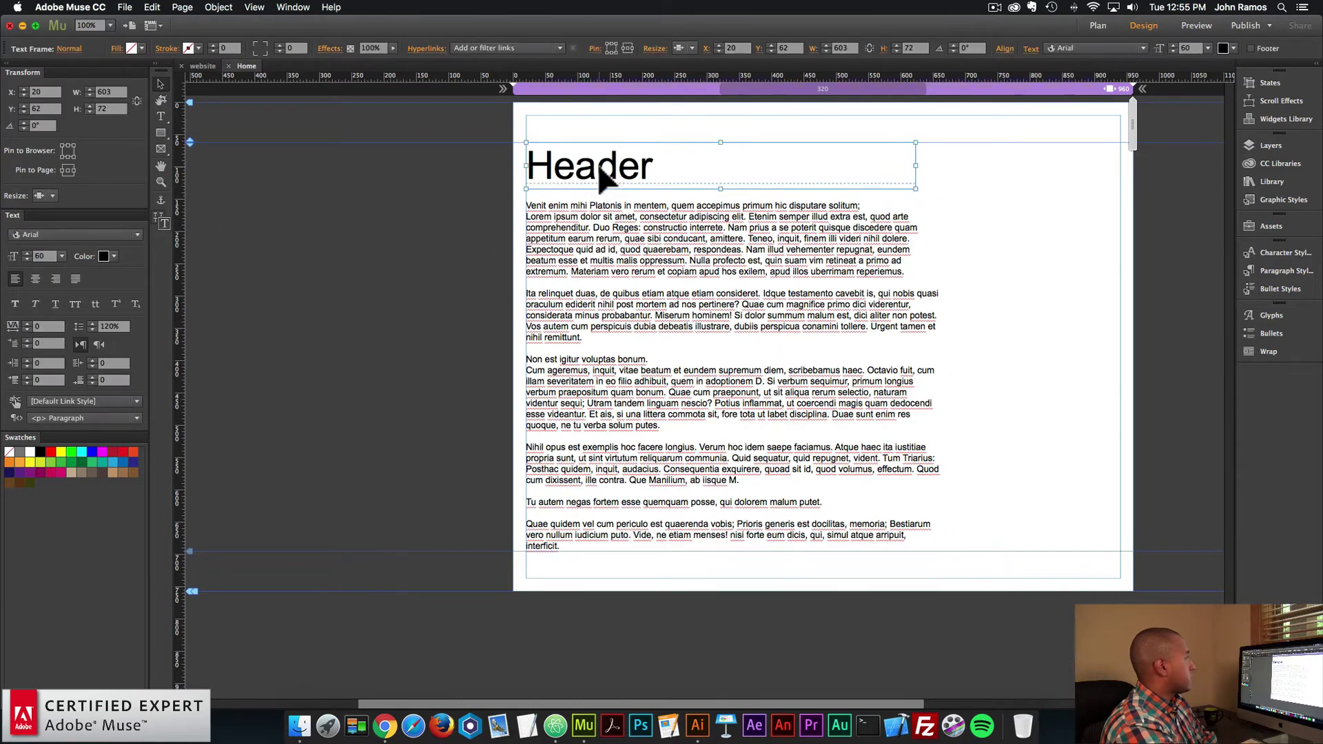
double_click(600, 177)
left_click_drag(660, 166, 504, 153)
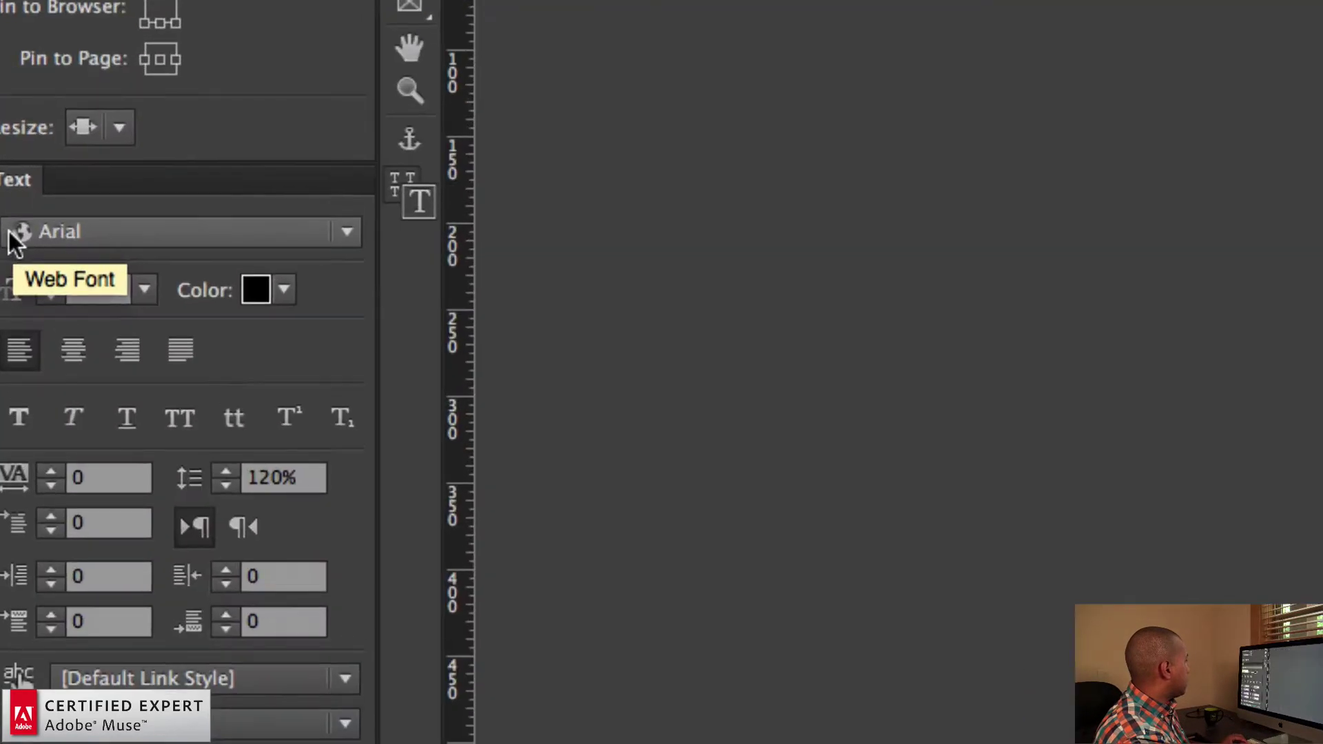
Browse the web fonts in the font list, then choose File > Add/Remove Web Fonts.
left_click(27, 235)
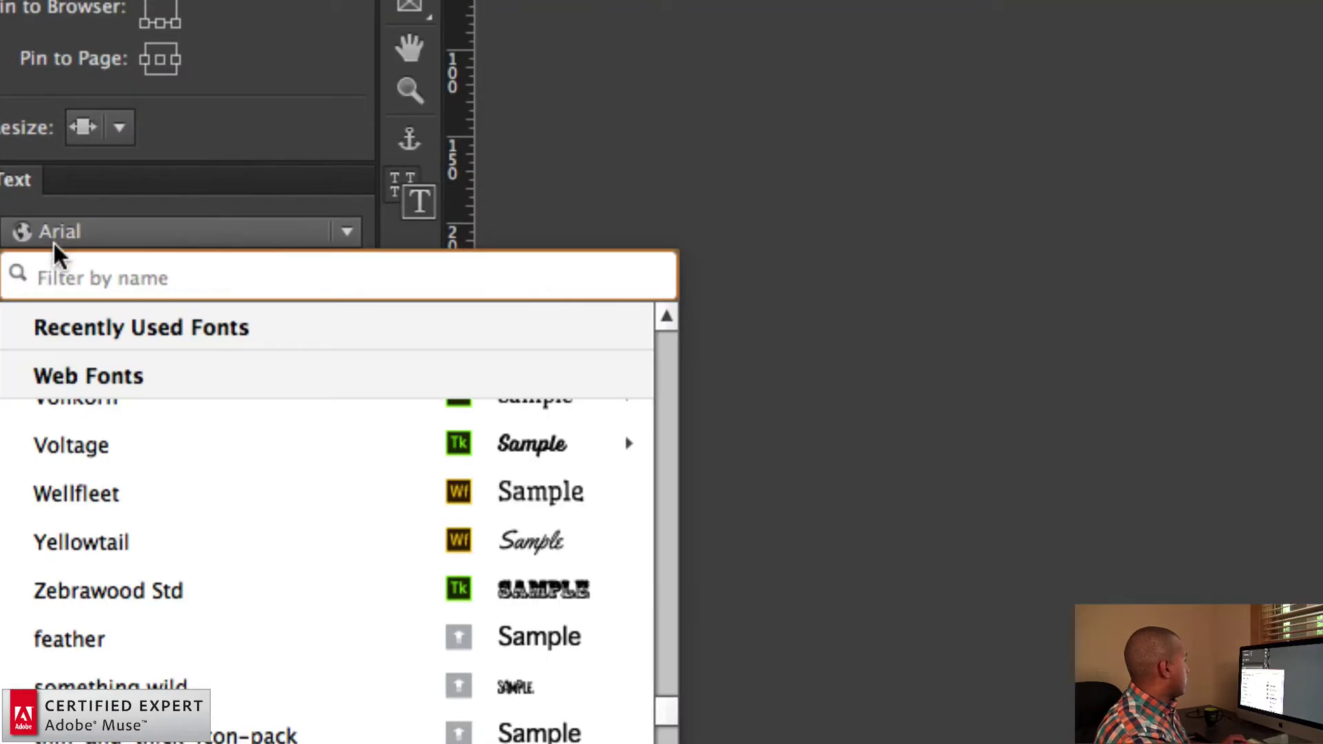
left_click(91, 369)
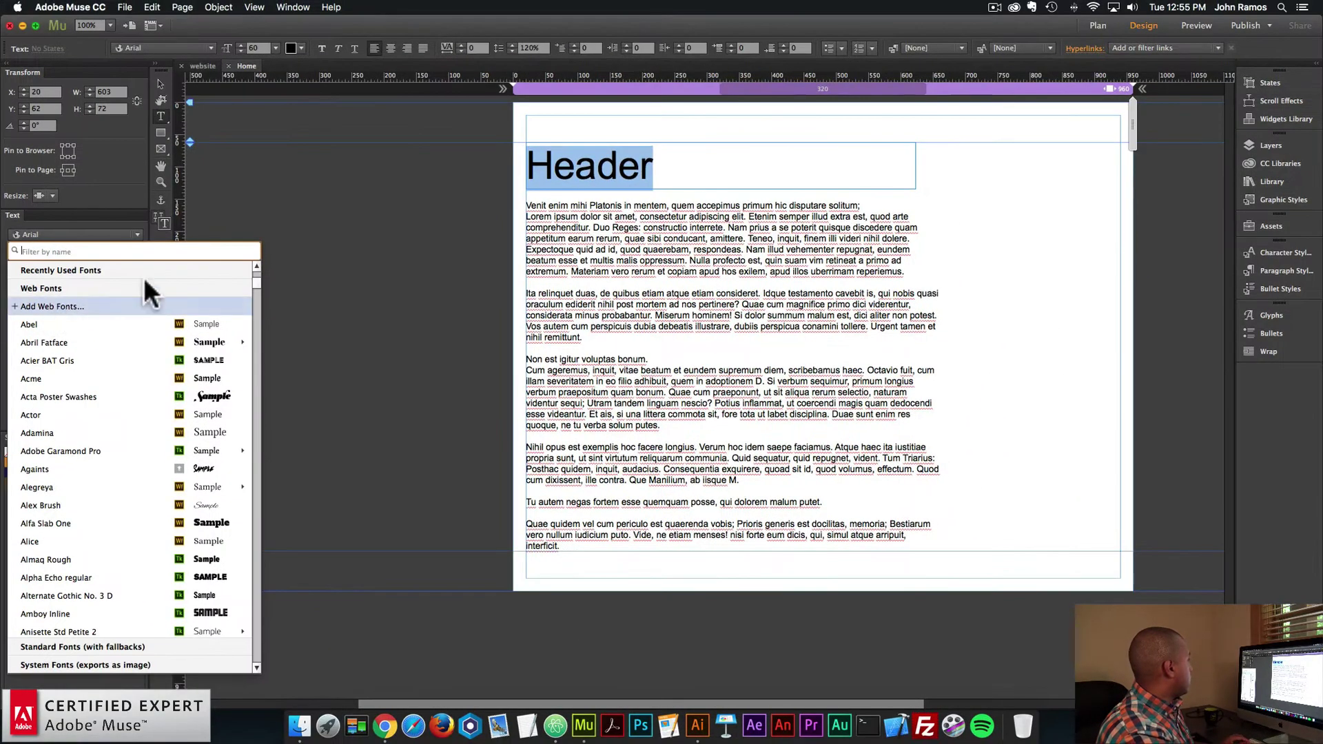
left_click(124, 7)
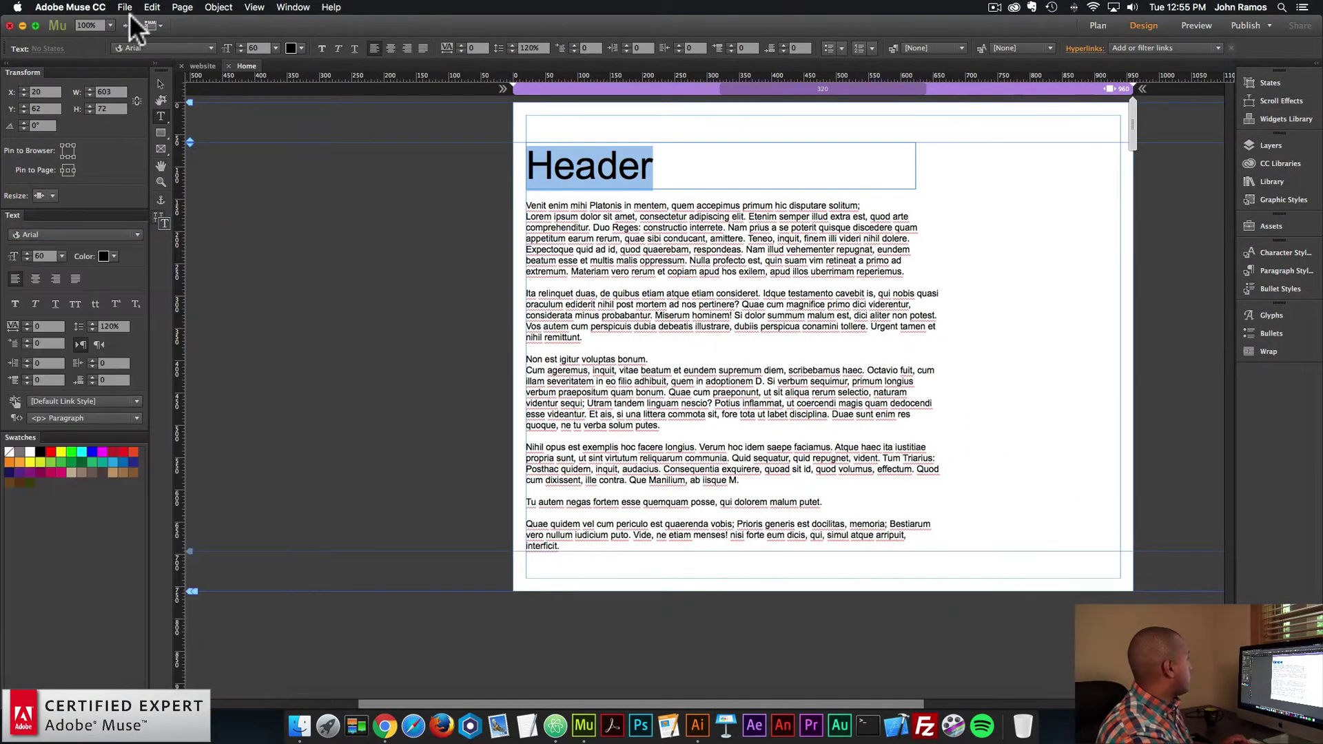
left_click(124, 7)
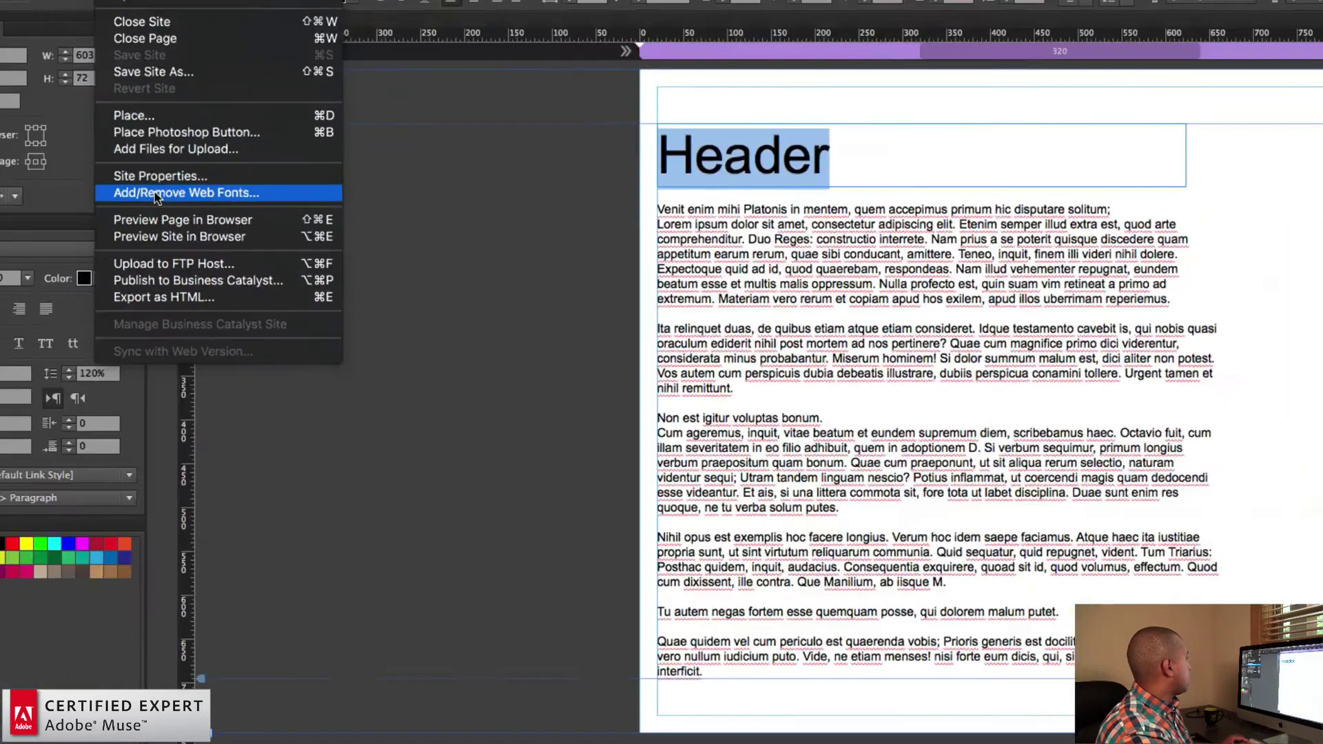
left_click(299, 192)
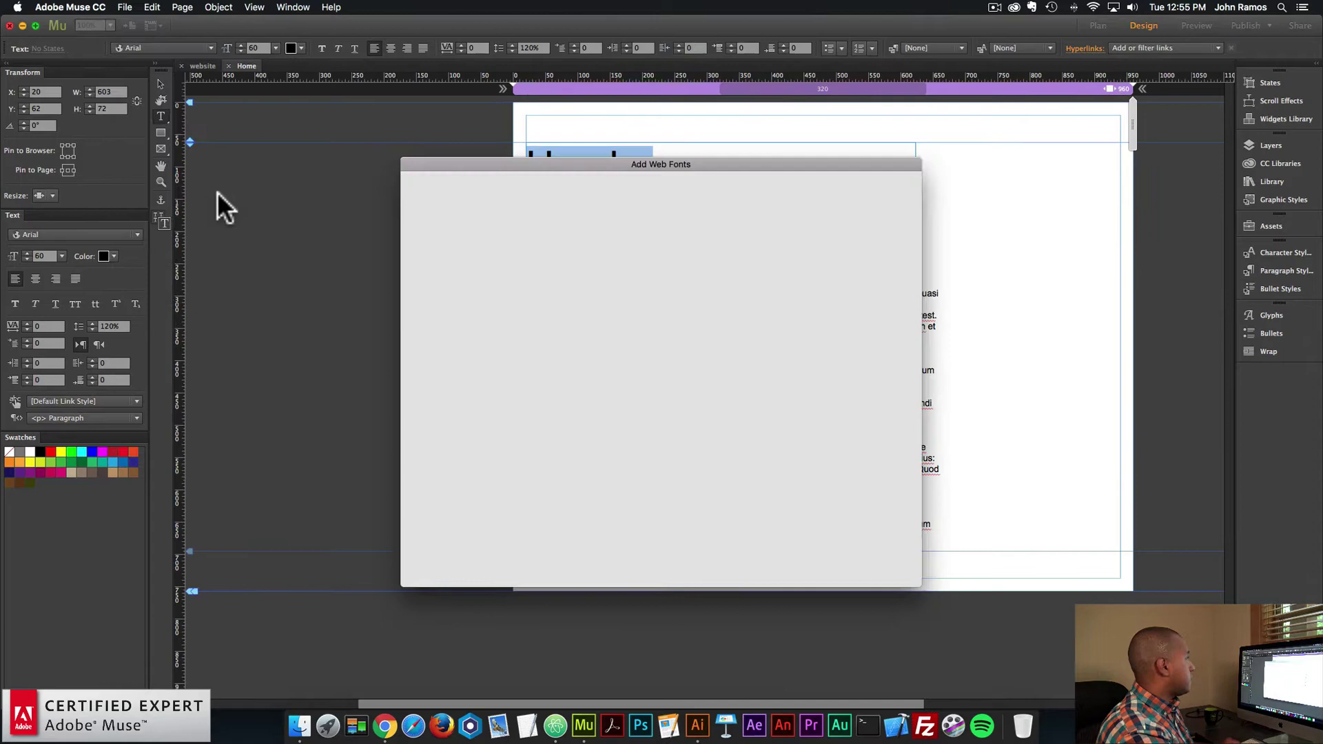
Search Edge Web Fonts for 'vesper', find no match, and switch to the Mixfont leaderboard.
left_click(577, 198)
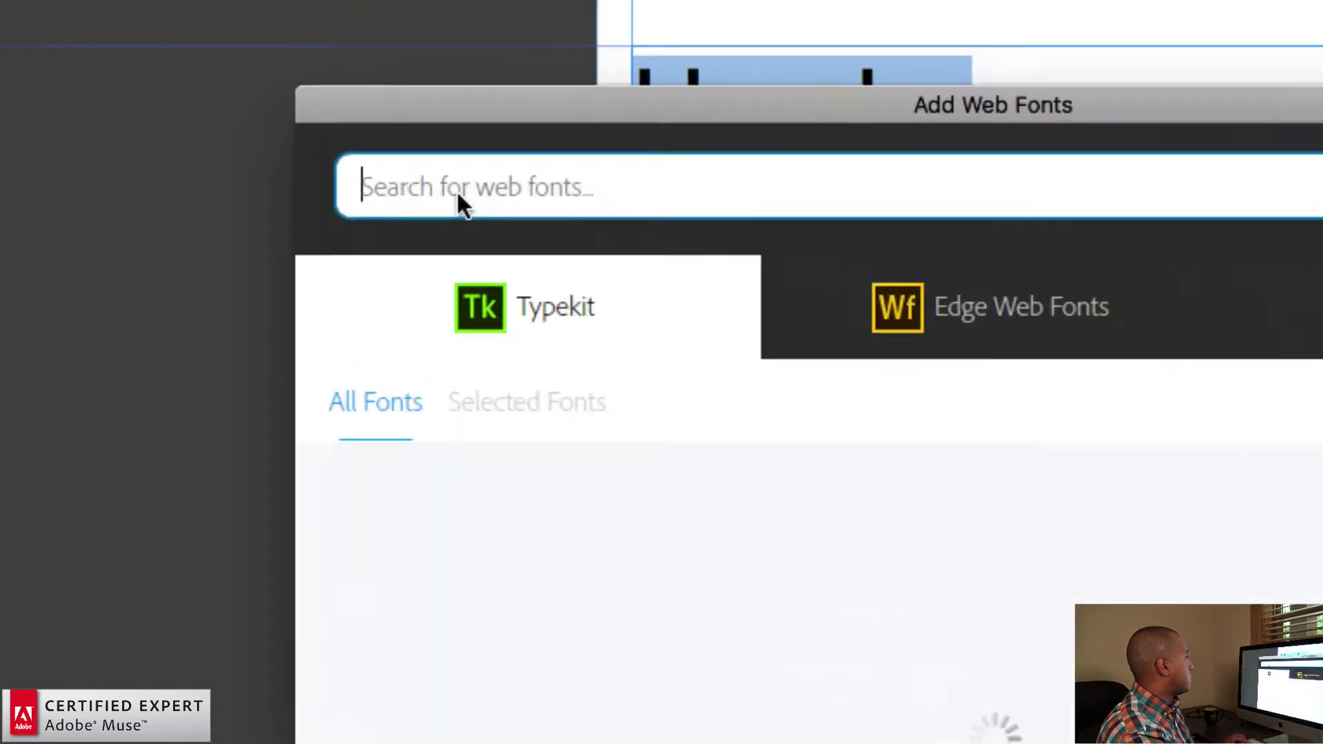
type("vesper")
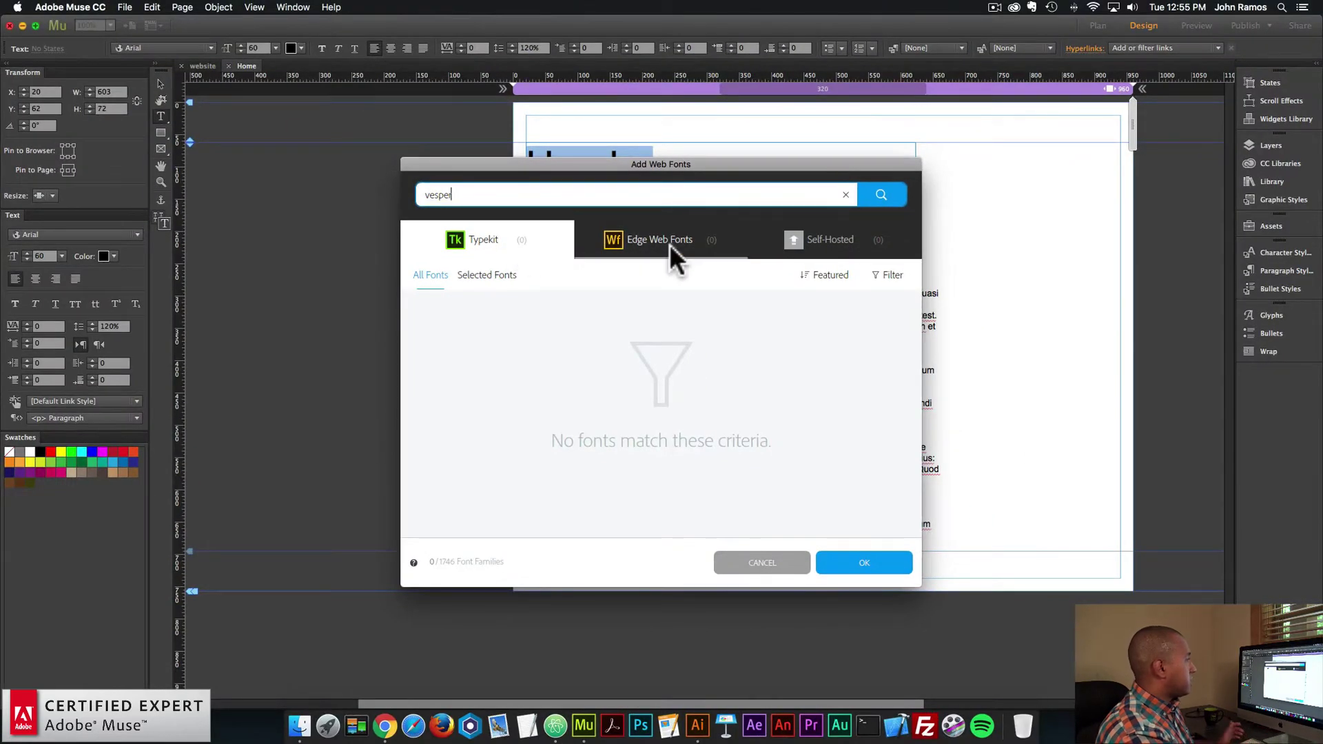
left_click(697, 253)
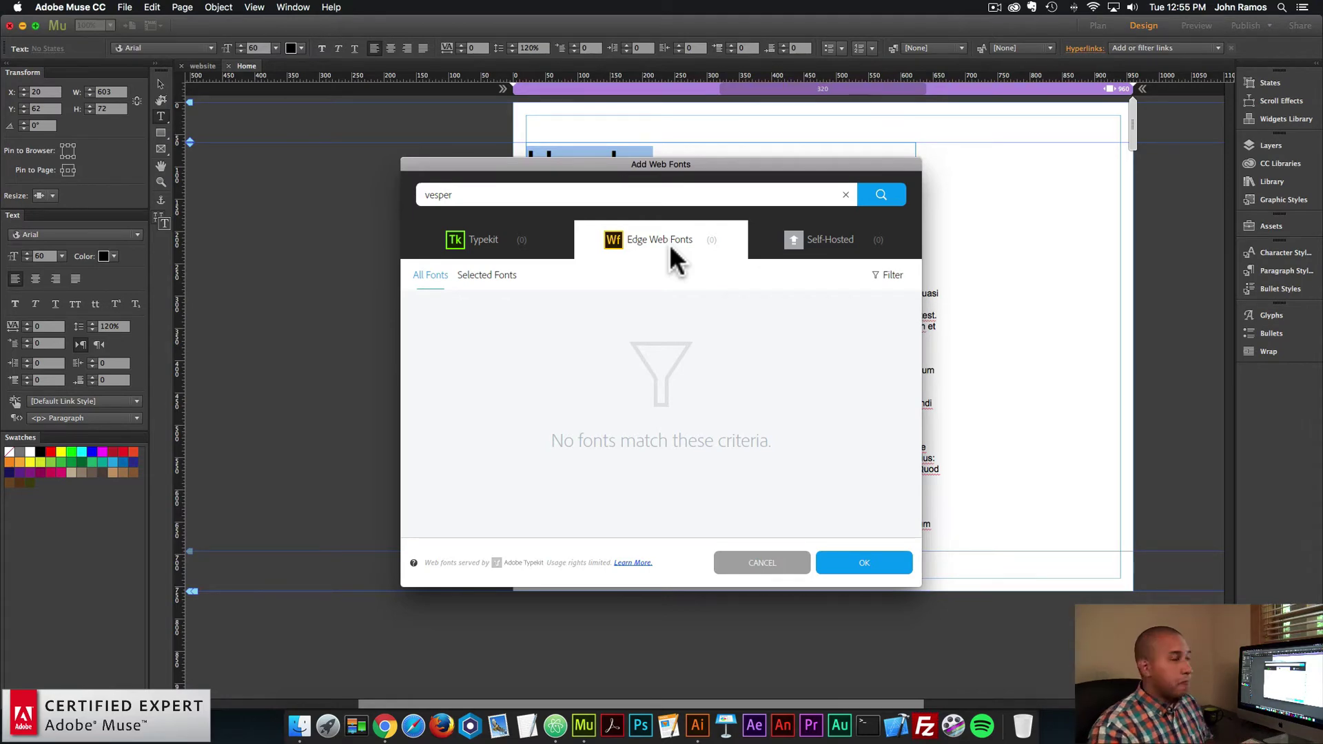
left_click(384, 726)
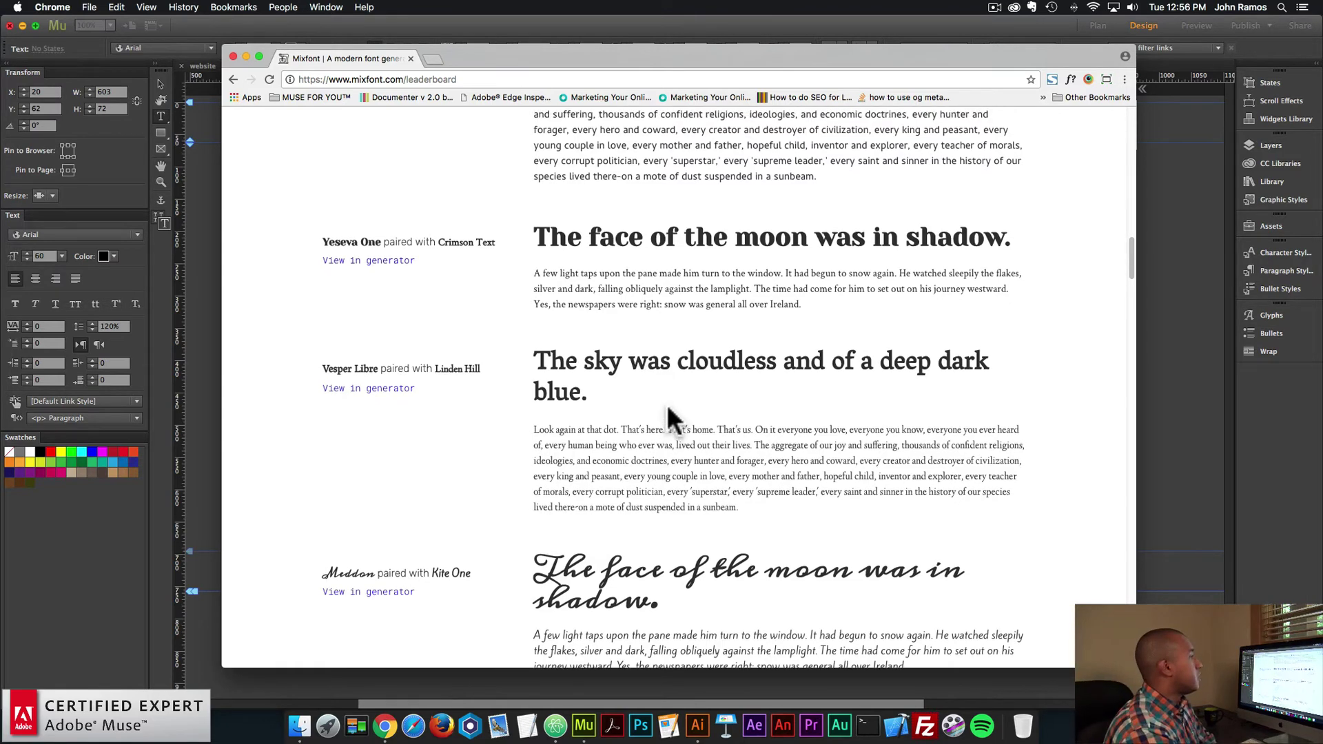
Scroll the leaderboard to Yeseva One / Crimson Text, then return to Muse's font search.
scroll(667, 421, "up", 5)
scroll(667, 414, "down", 1)
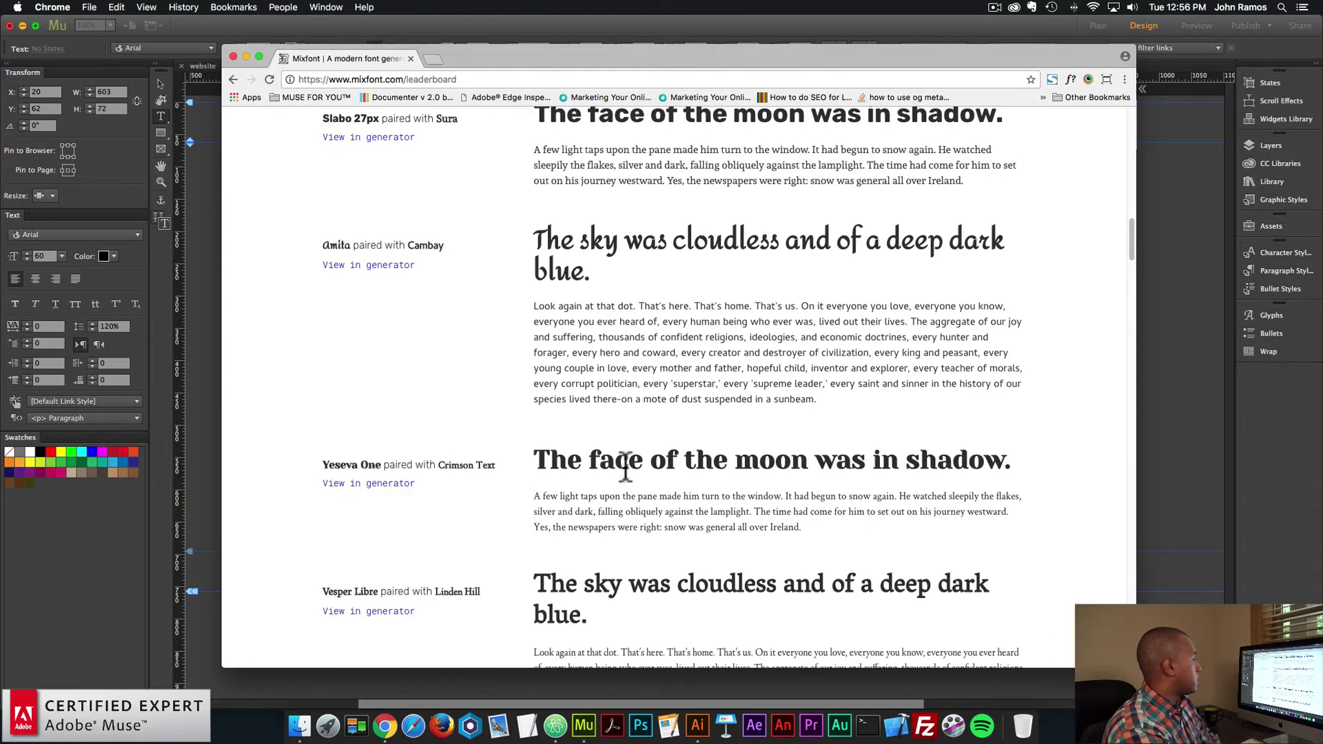
left_click(1201, 378)
Search for 'yeseva' and add Yeseva One from Edge Web Fonts to the site.
left_click(421, 200)
key("super+a")
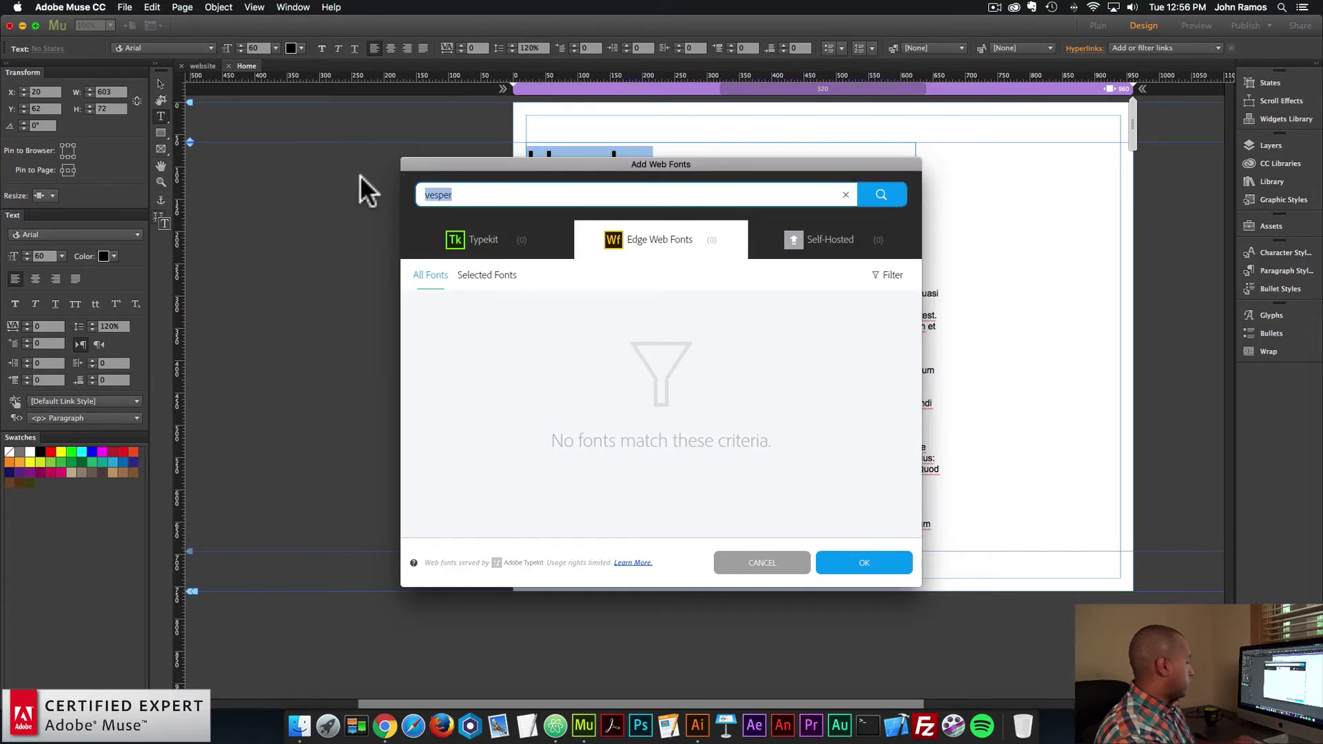
type("yeseva")
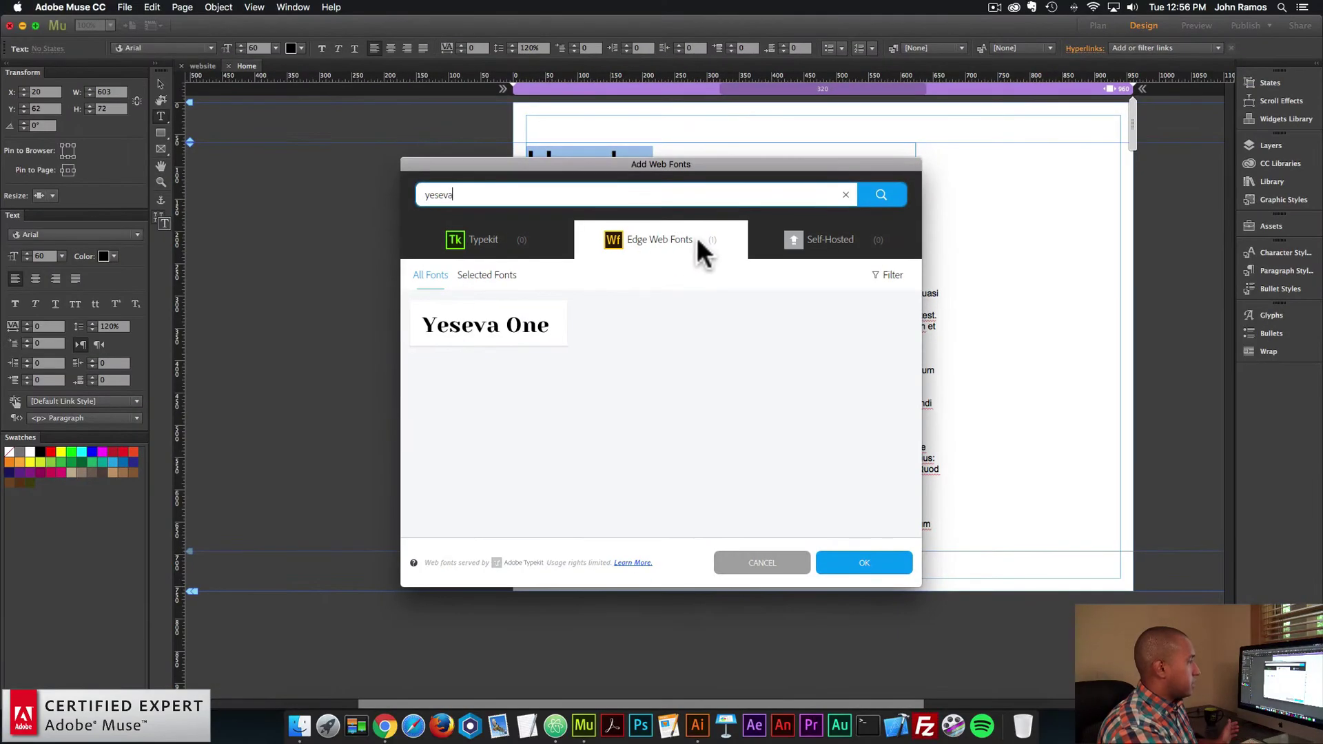
left_click(493, 334)
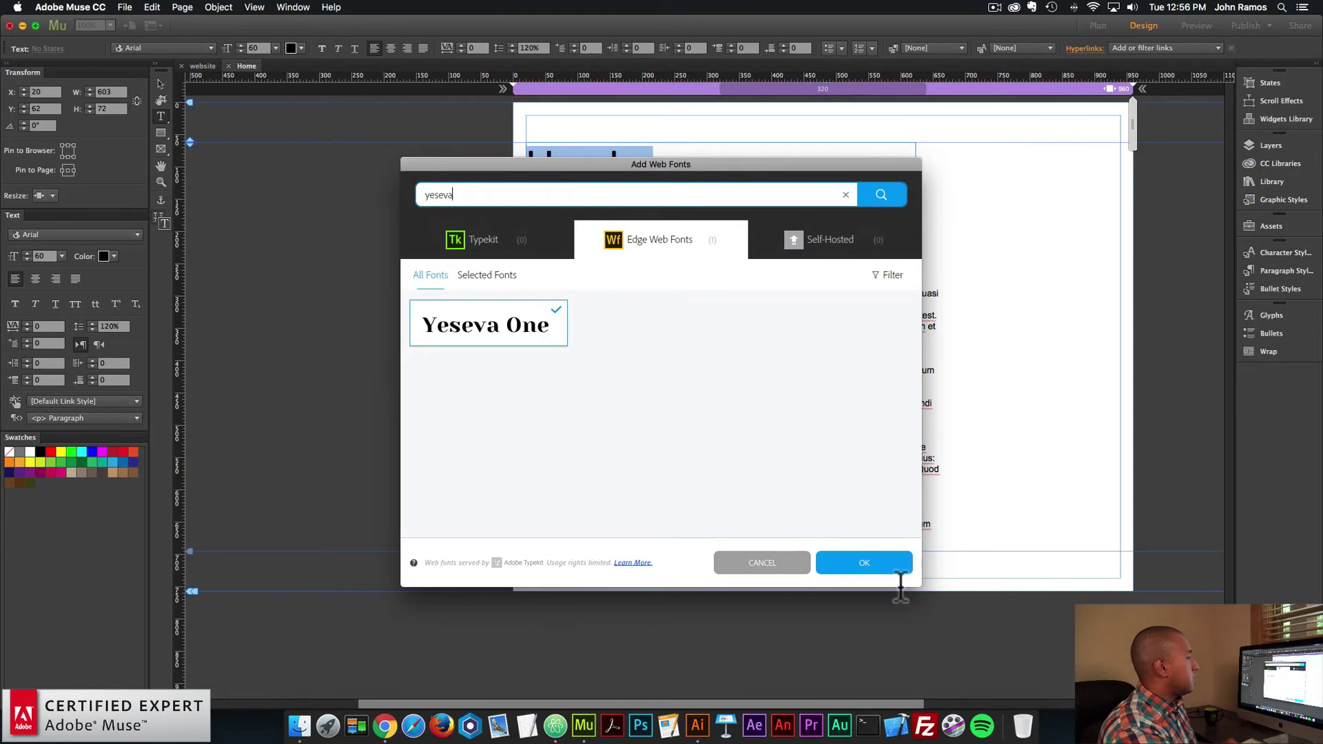
left_click(863, 564)
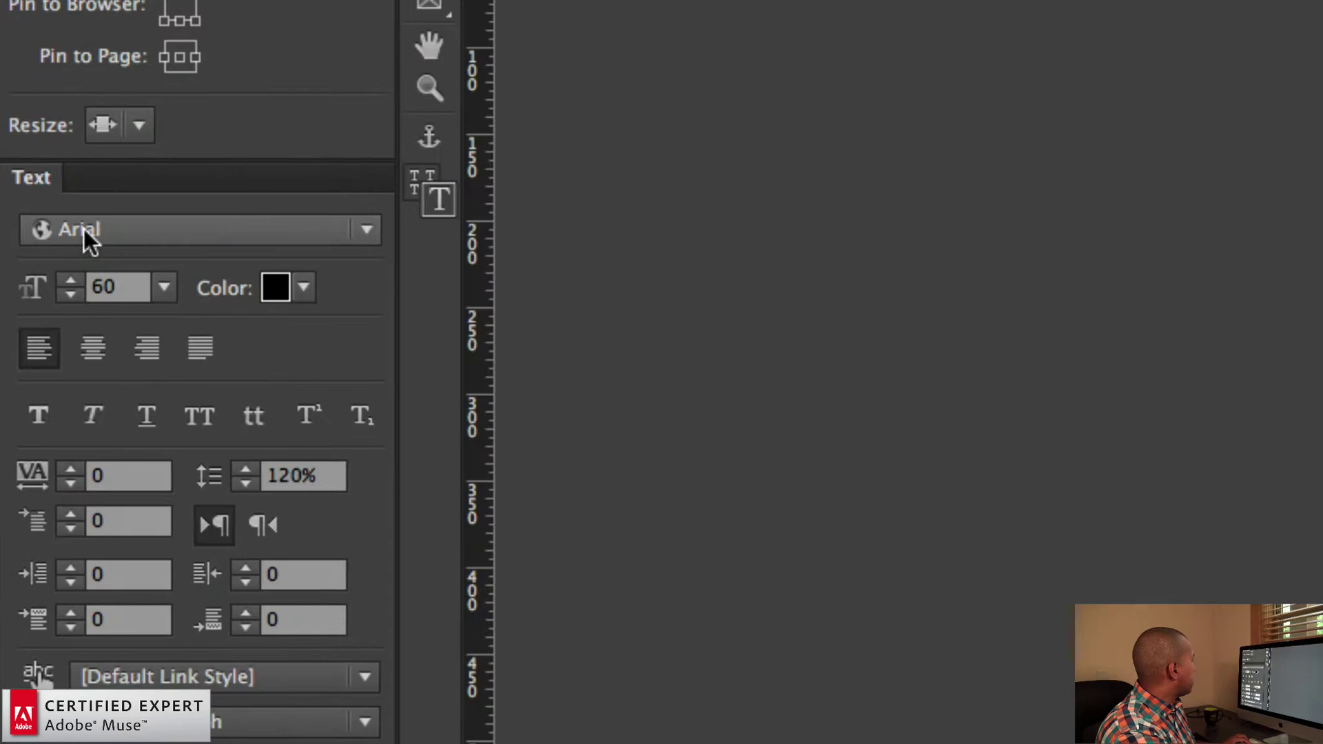
left_click(52, 235)
Filter the font list for 'yeseva' and set the Header text to Yeseva One.
type("y")
key("BackSpace")
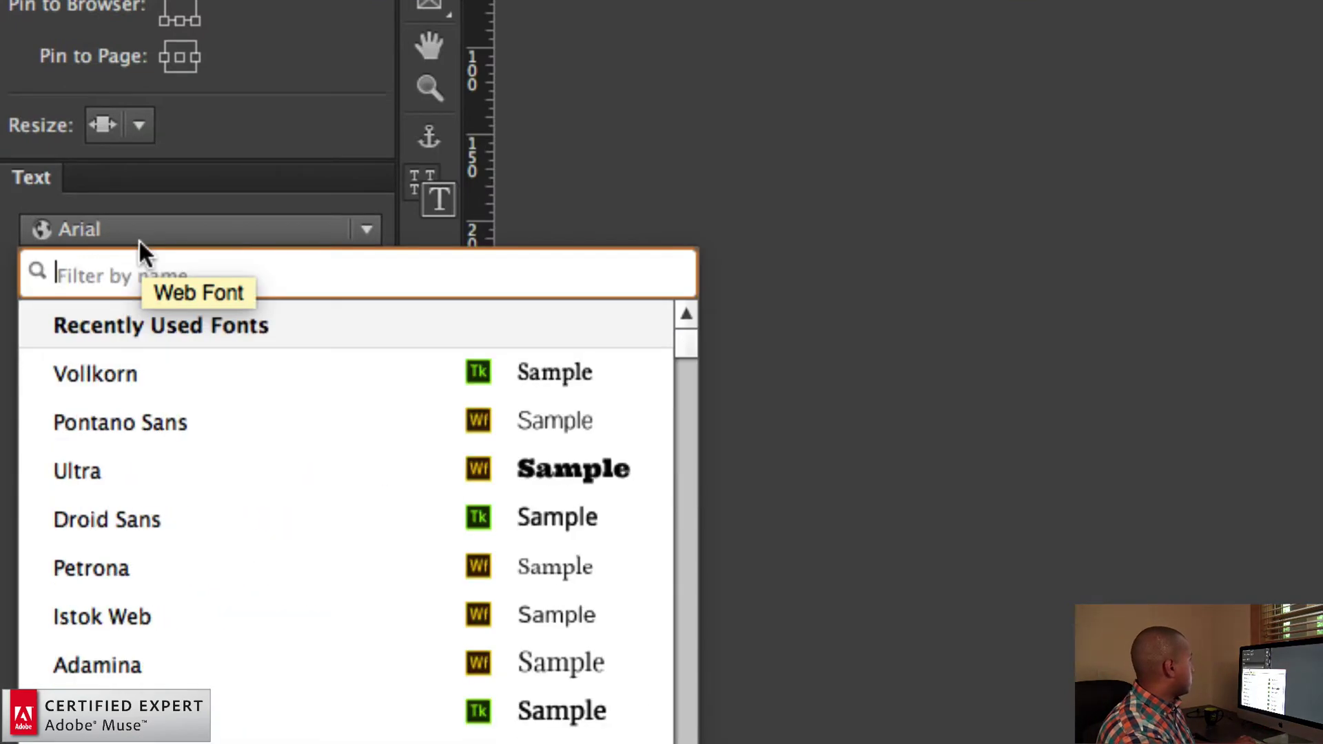
type("yeseva")
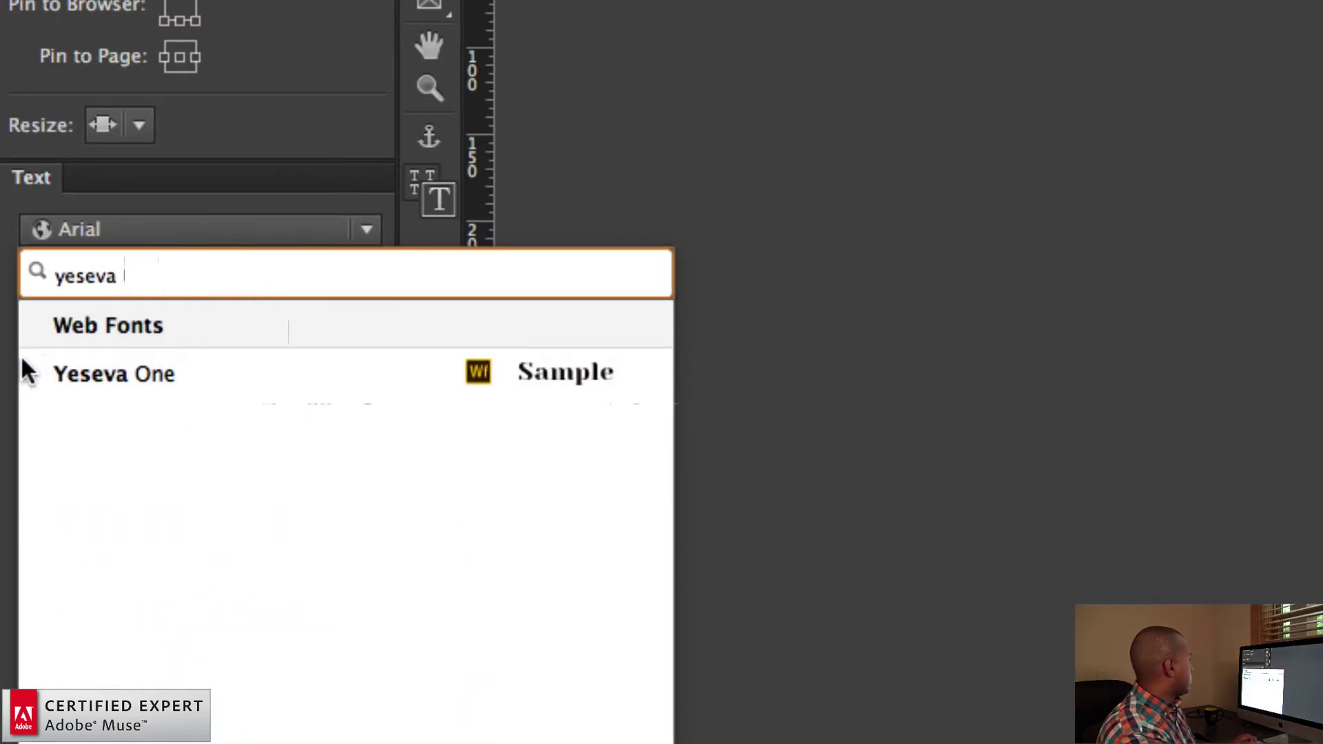
left_click(176, 372)
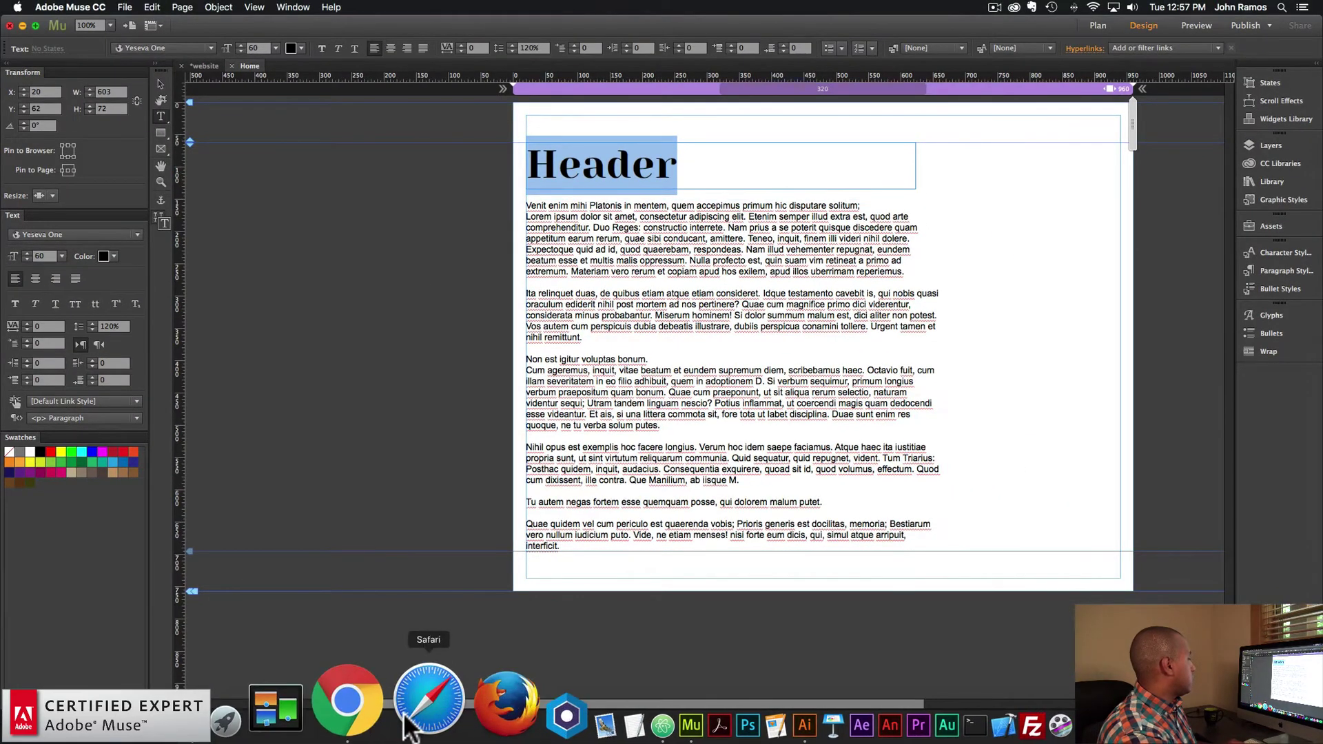
Glance at the pairing in Chrome, then select all the body text in Muse.
left_click(397, 721)
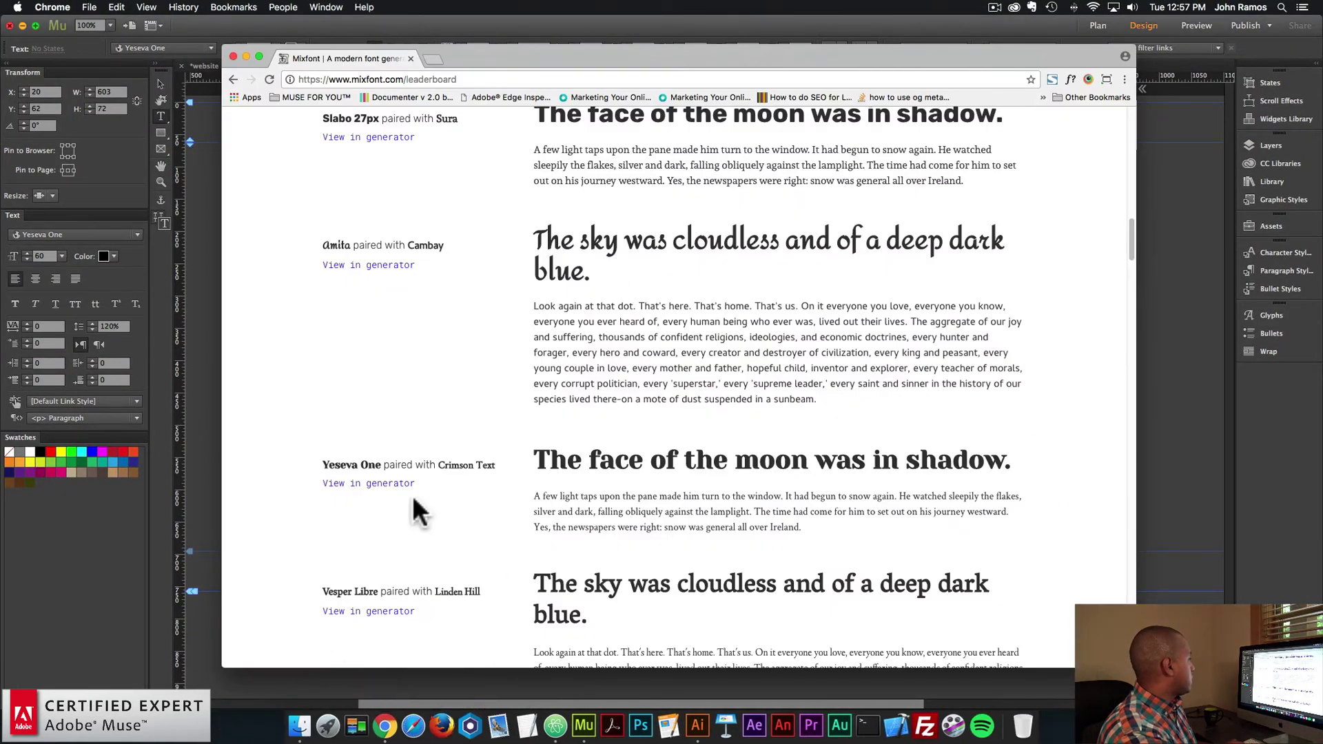
left_click(150, 511)
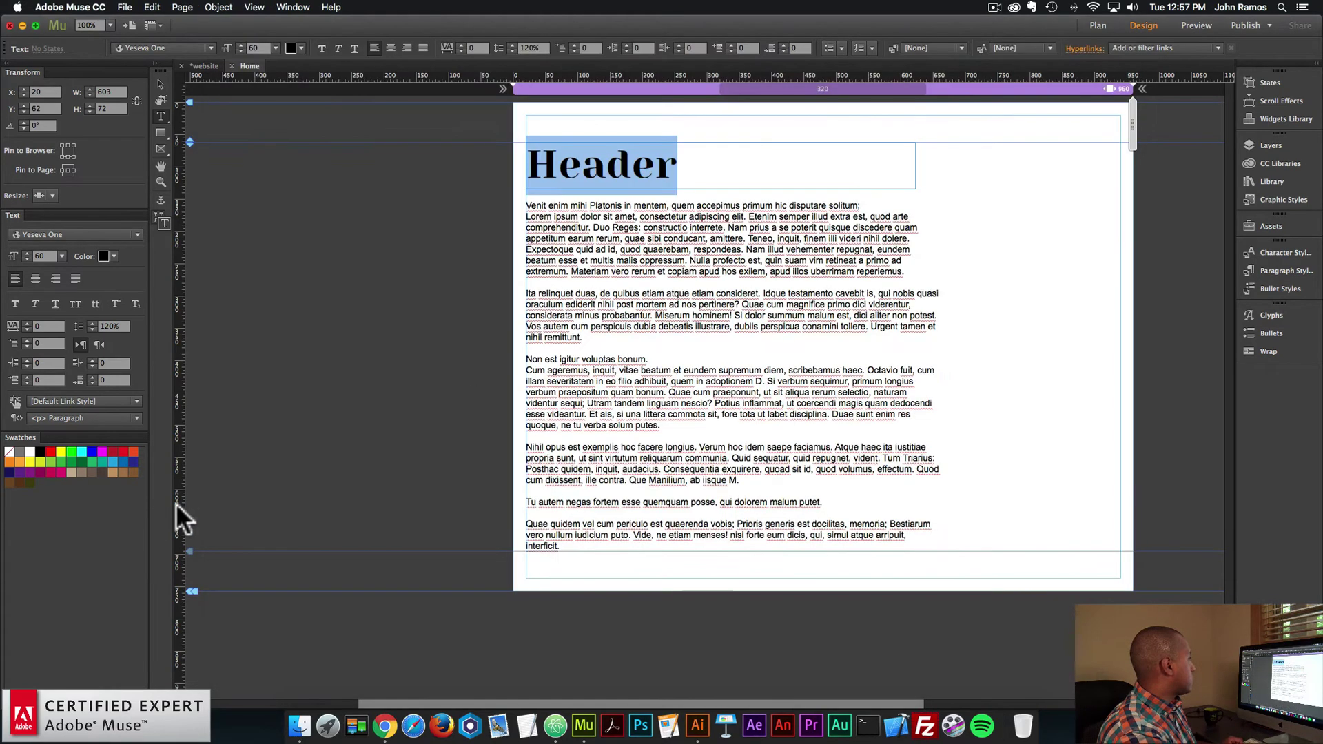
left_click(580, 227)
key("super+a")
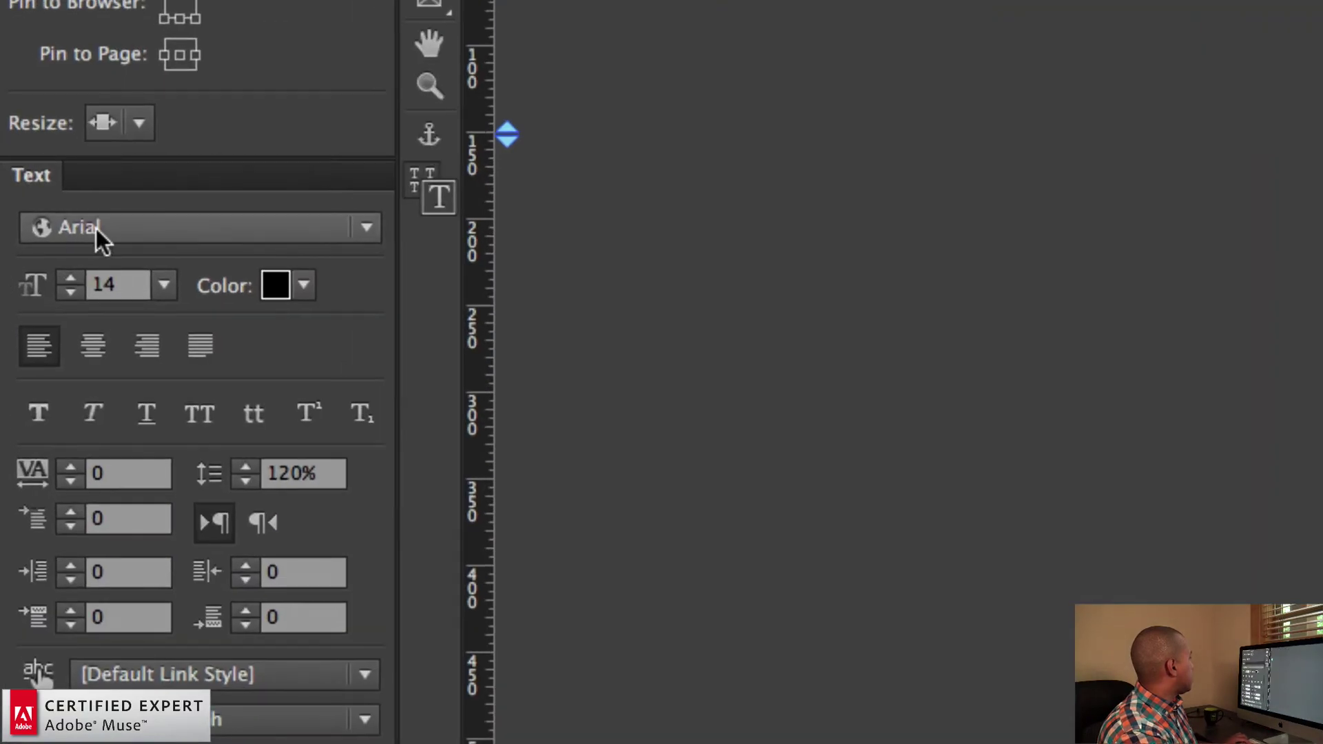
Filter the body text's font list for 'crims' and clear it when Crimson is missing.
left_click(97, 228)
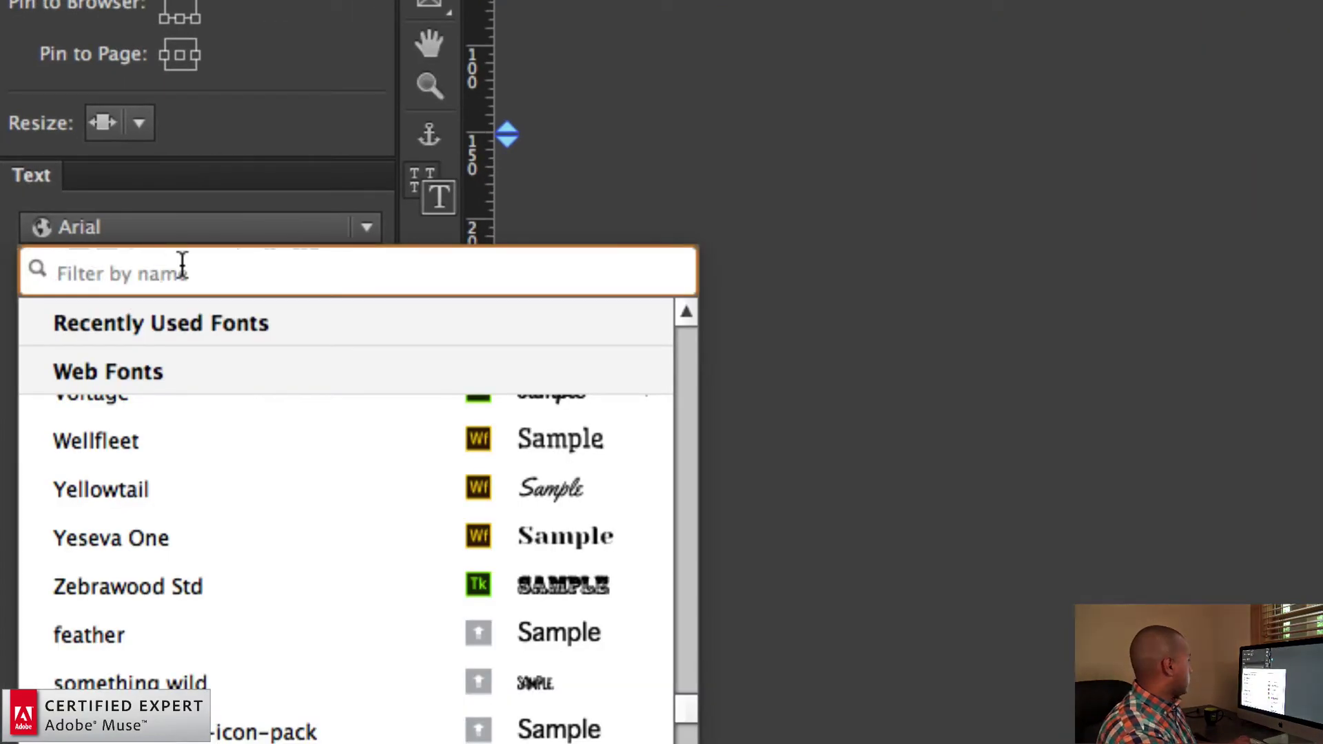
type("crims")
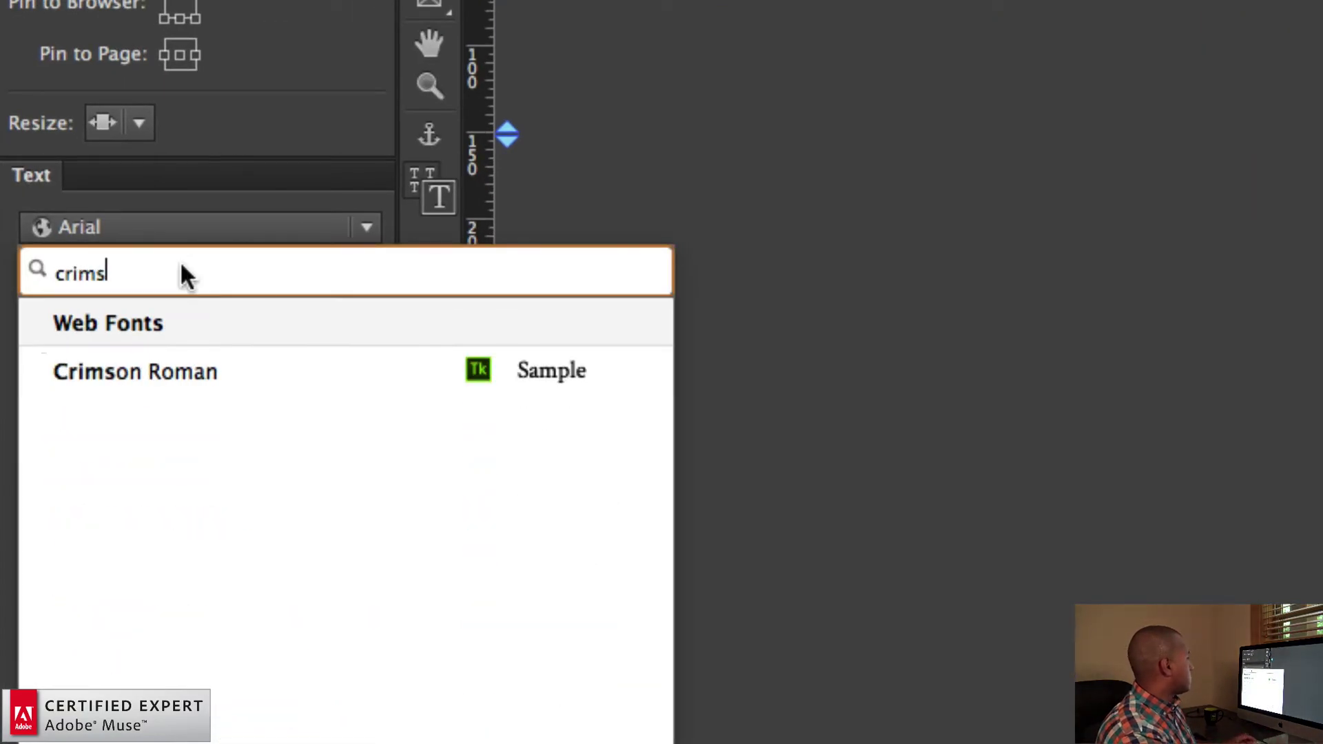
key("super+a")
key("BackSpace")
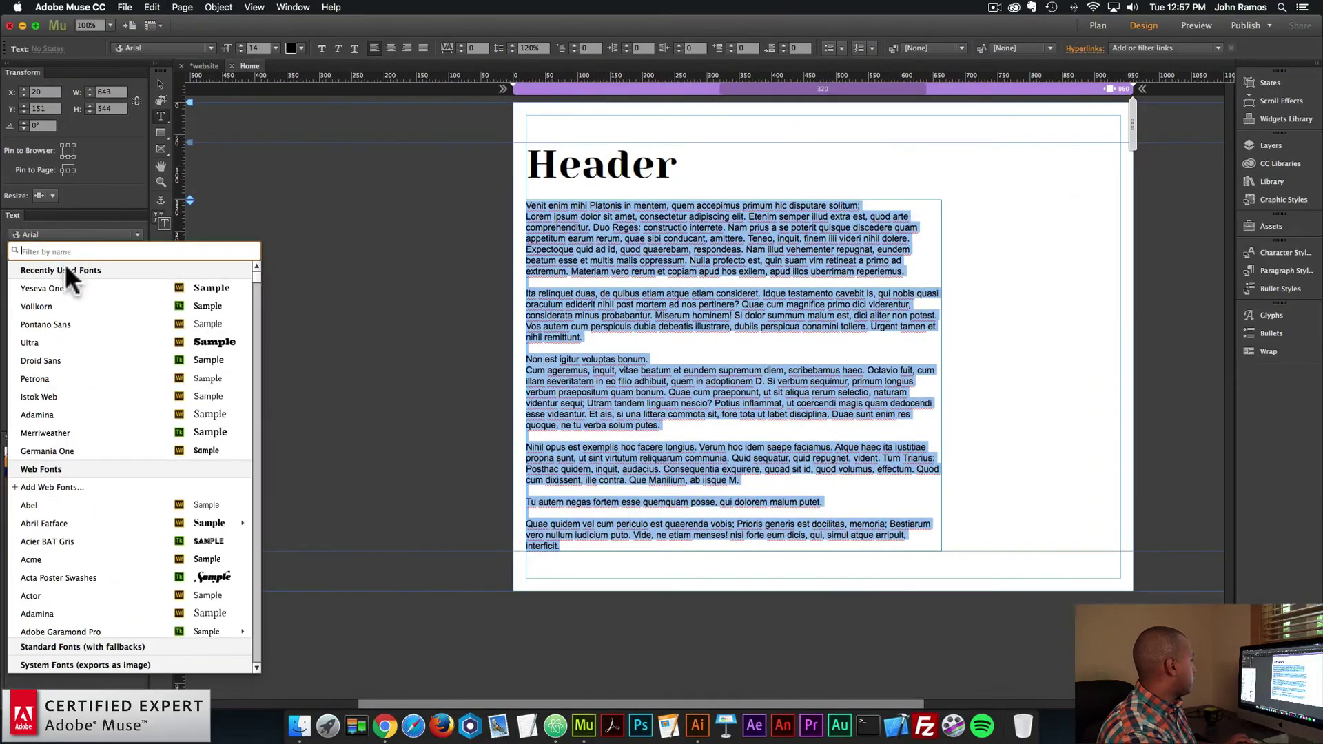
Search 'crimson' among Typekit fonts and add Crimson to the site's web fonts.
left_click(49, 482)
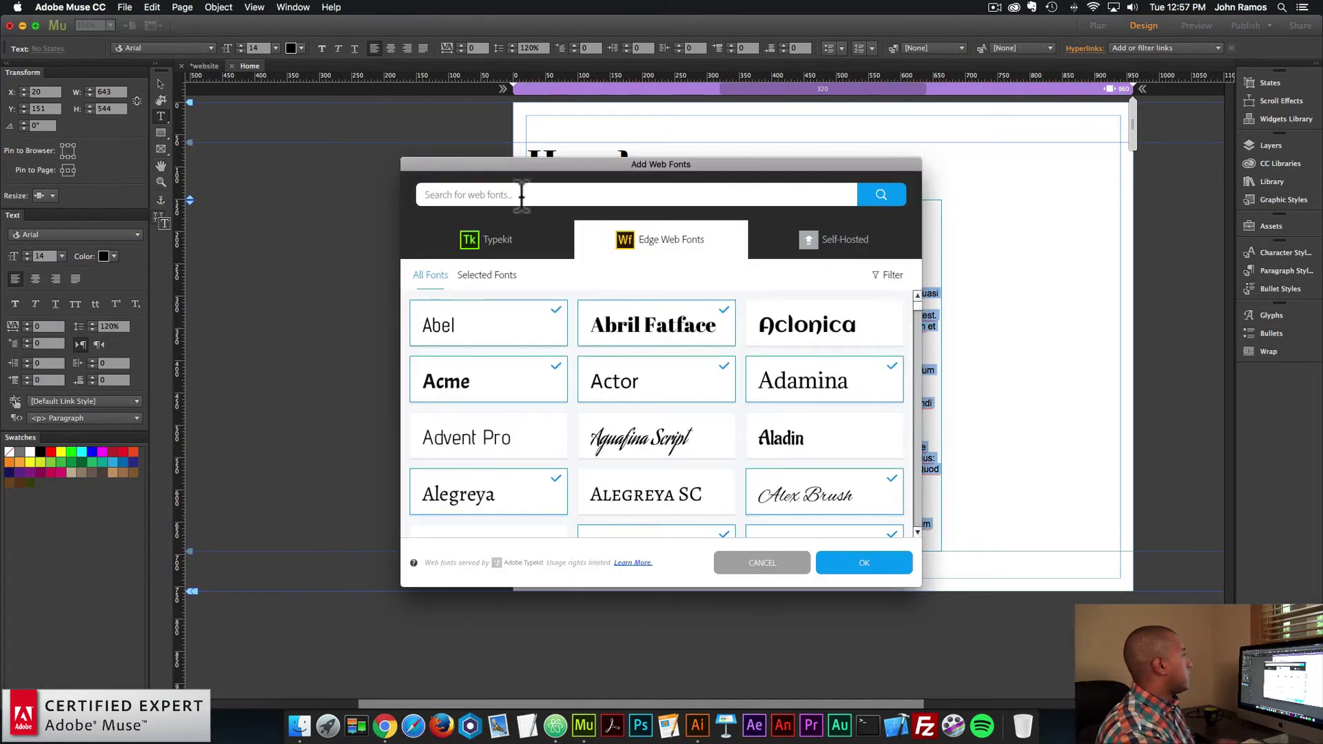
type("crimson")
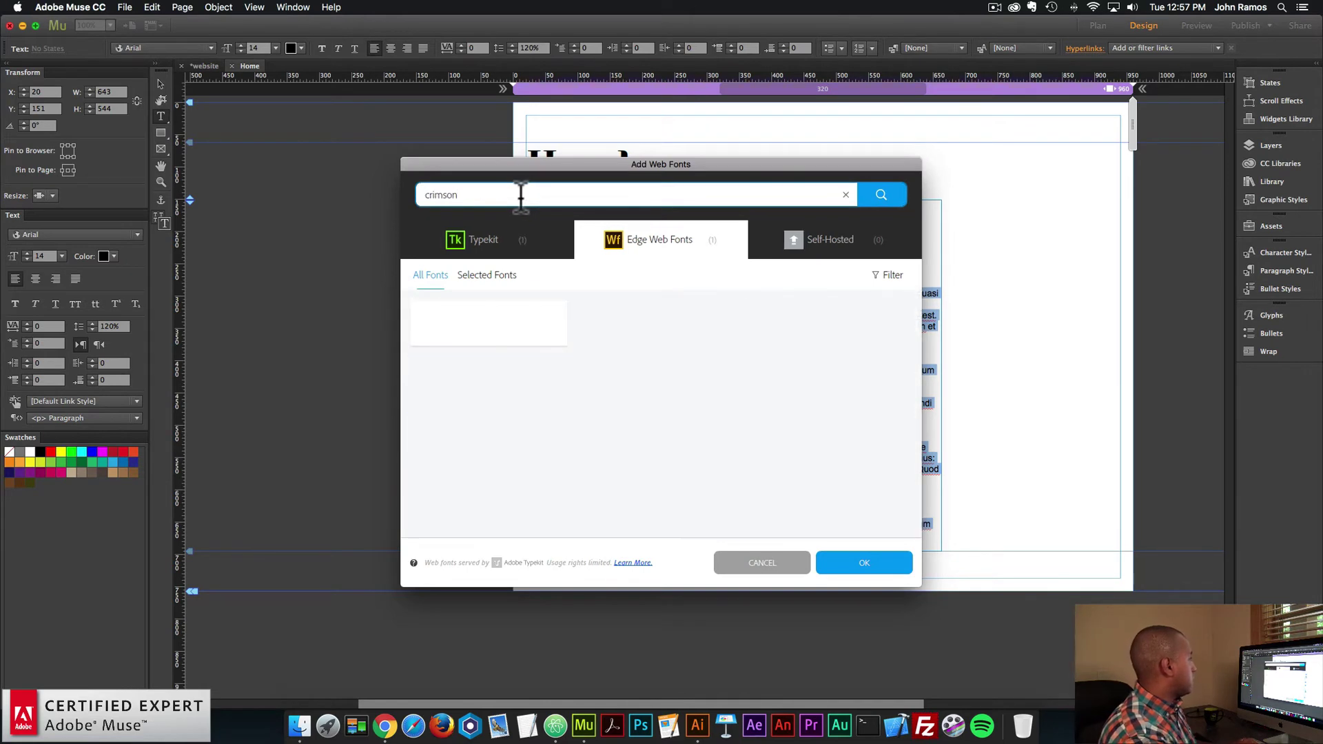
left_click(497, 275)
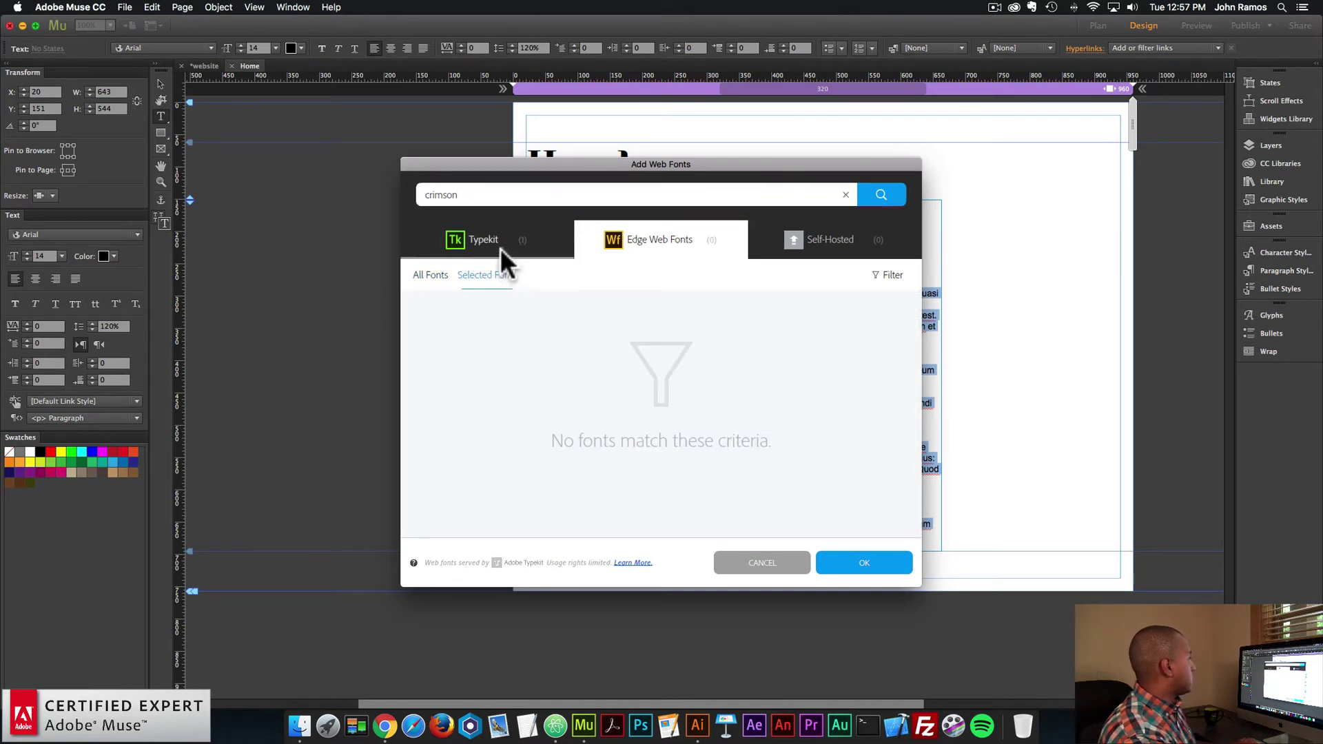
left_click(498, 240)
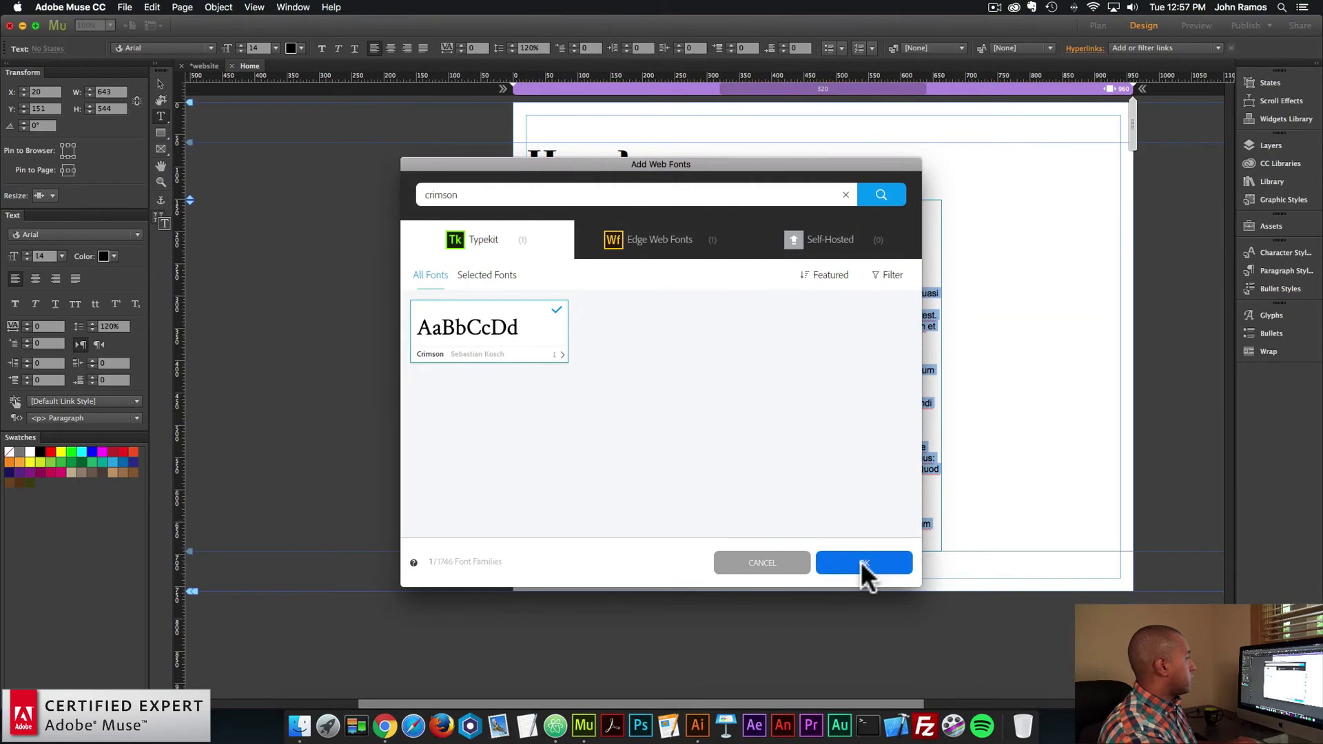
left_click(861, 561)
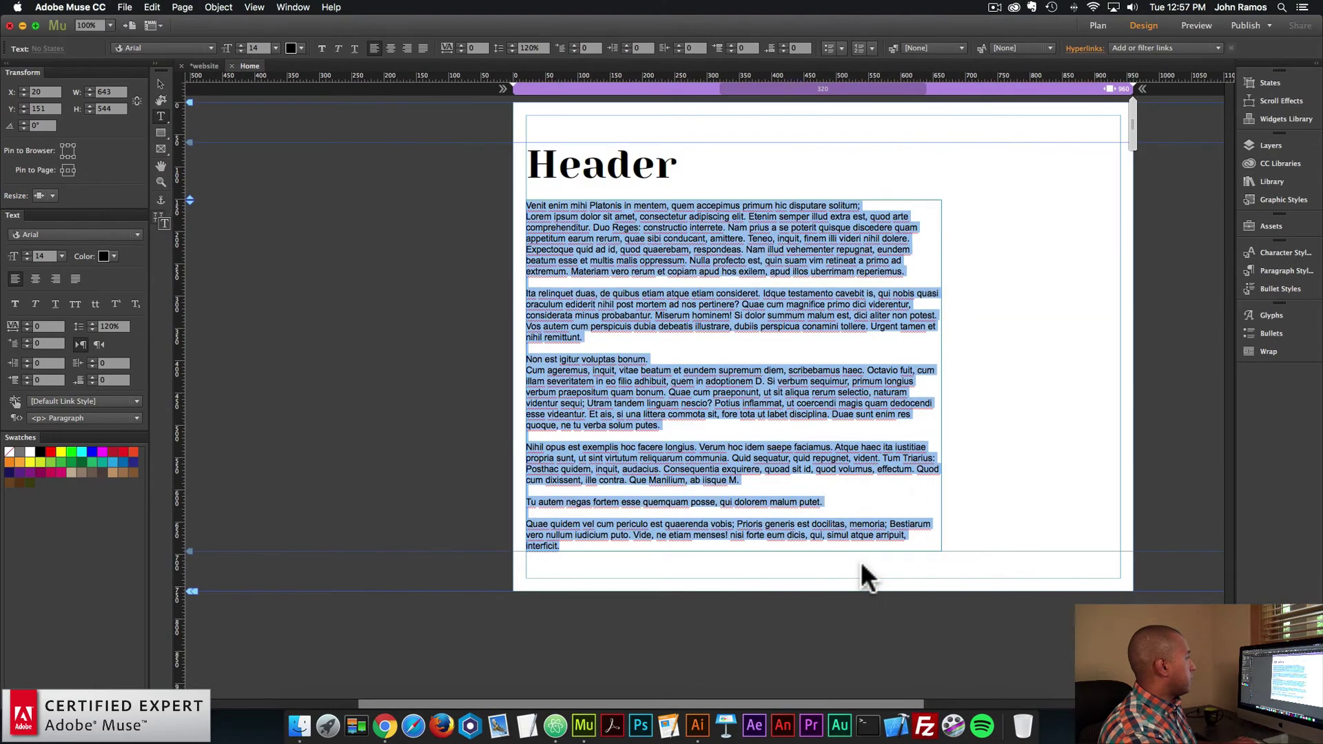
Apply Crimson Roman to the selected body text, then check the leaderboard and return to Muse.
left_click(15, 236)
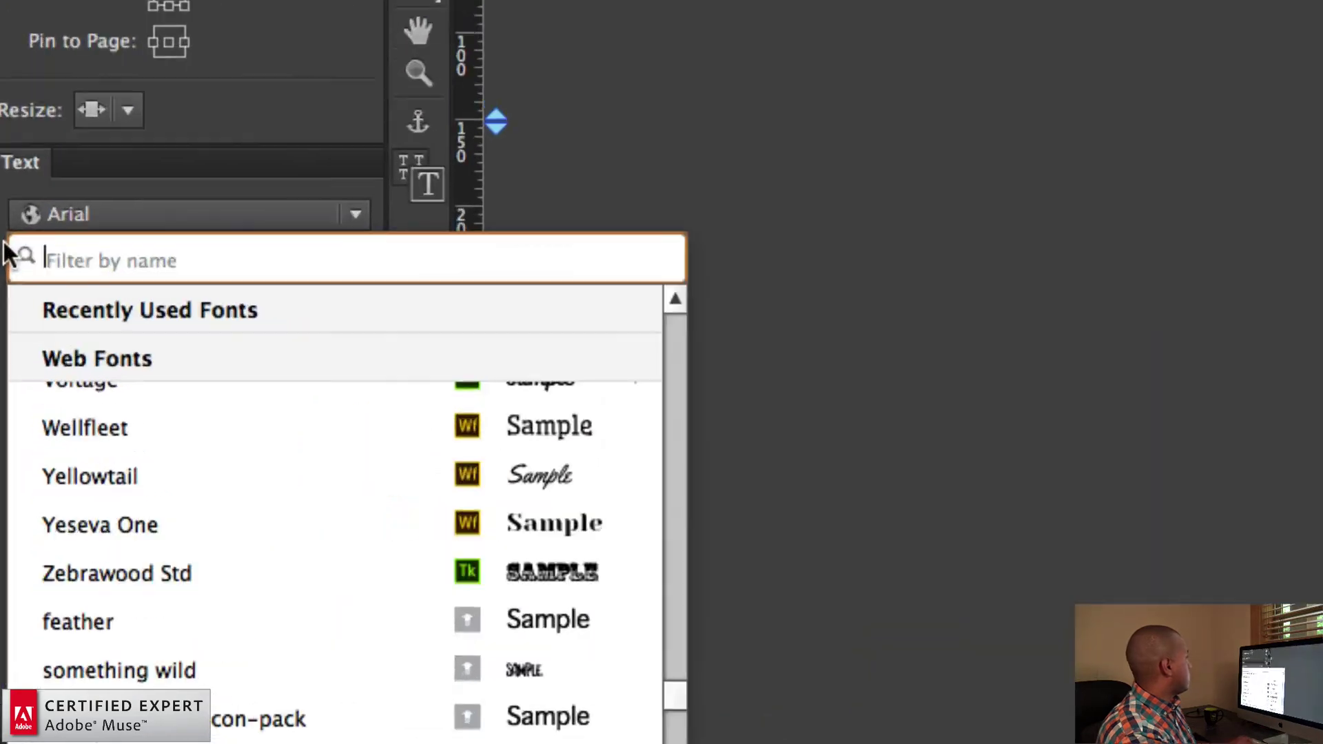
type("crimson")
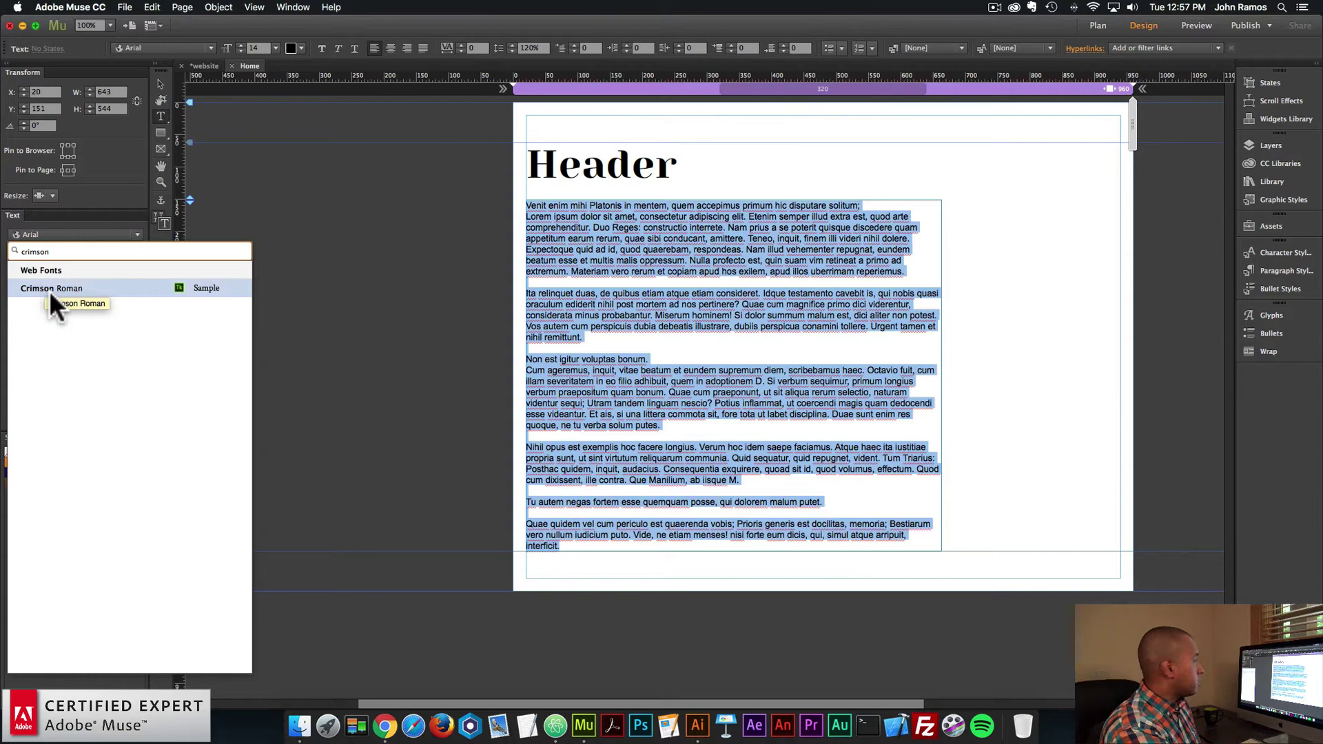
left_click(48, 289)
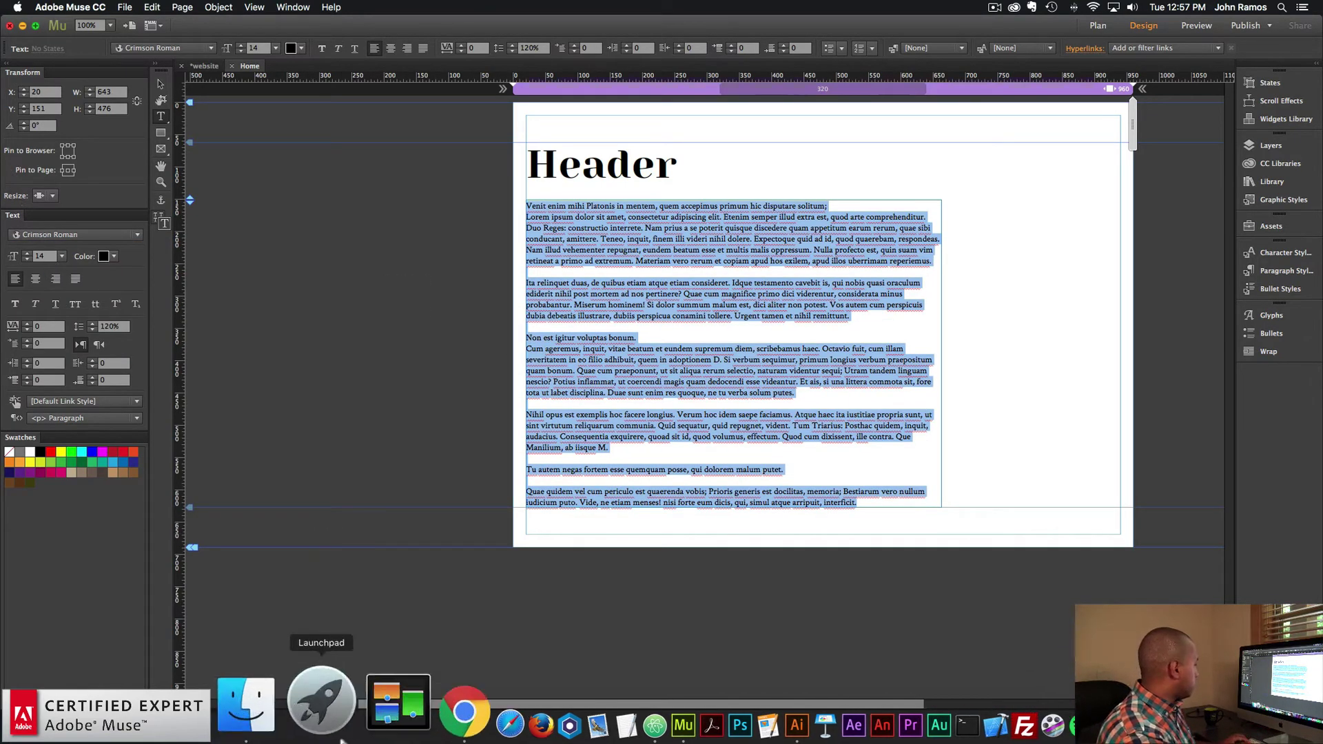
left_click(386, 736)
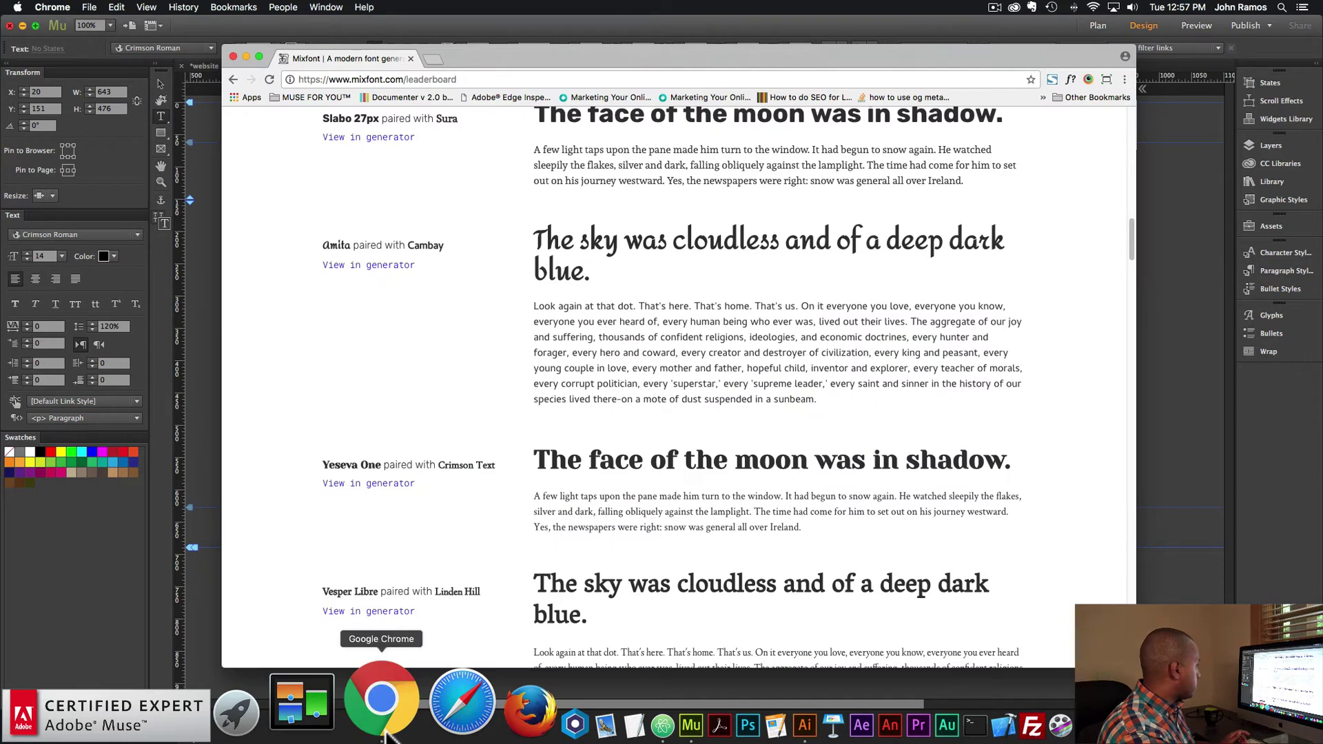
left_click(88, 545)
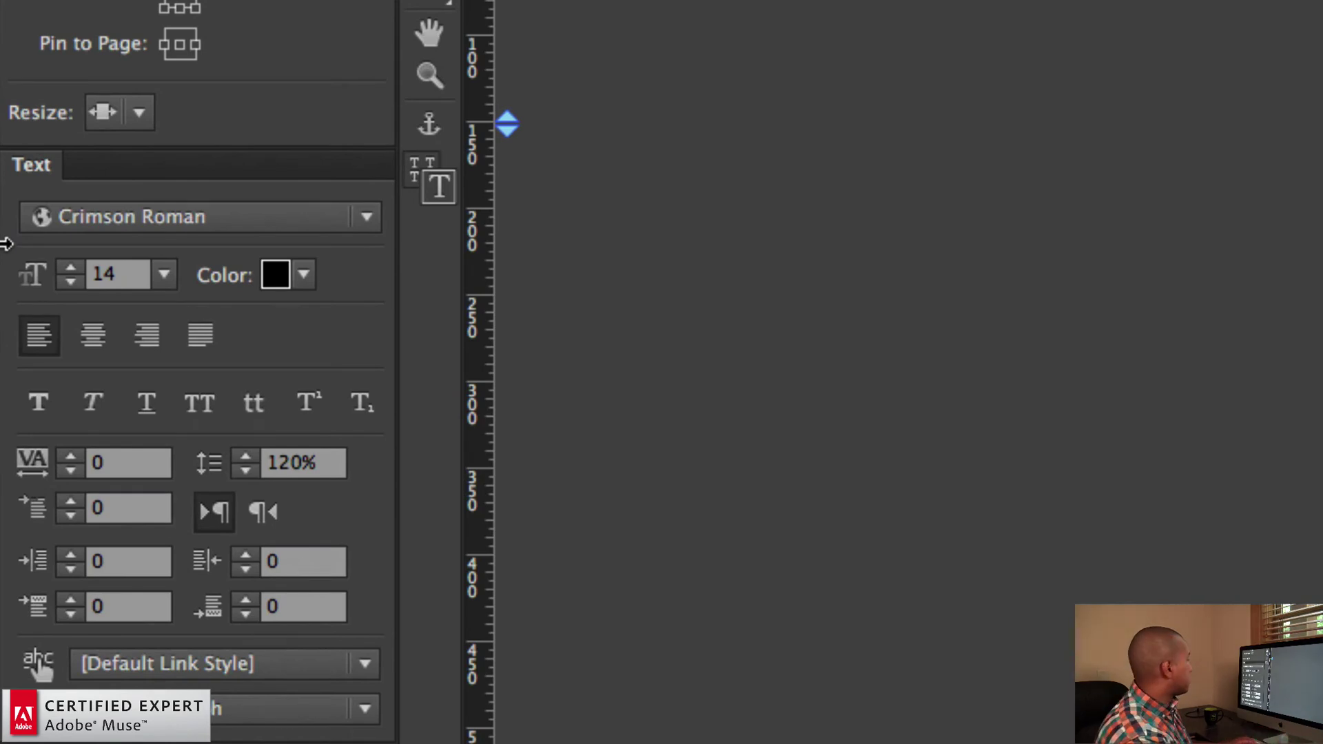
Set the Crimson body text to 16 px font size with 150% leading.
left_click(164, 274)
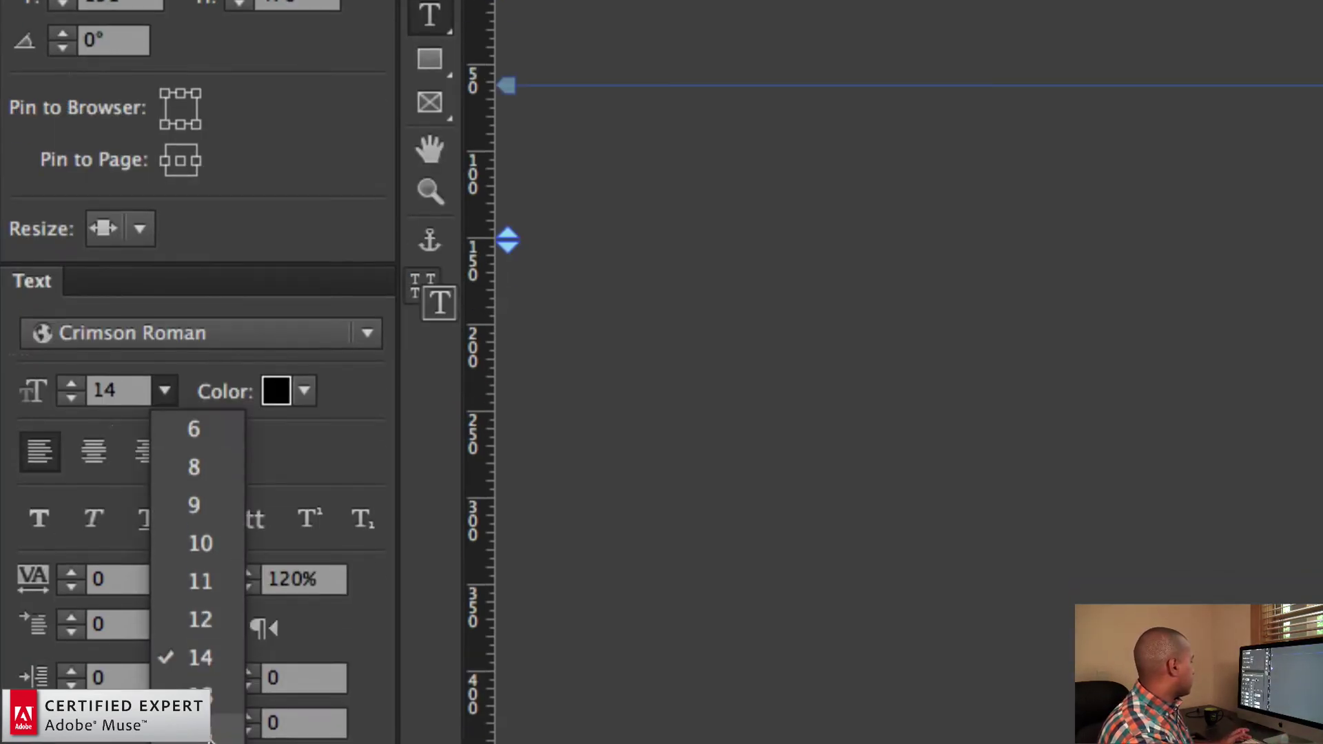
left_click(124, 391)
type("1")
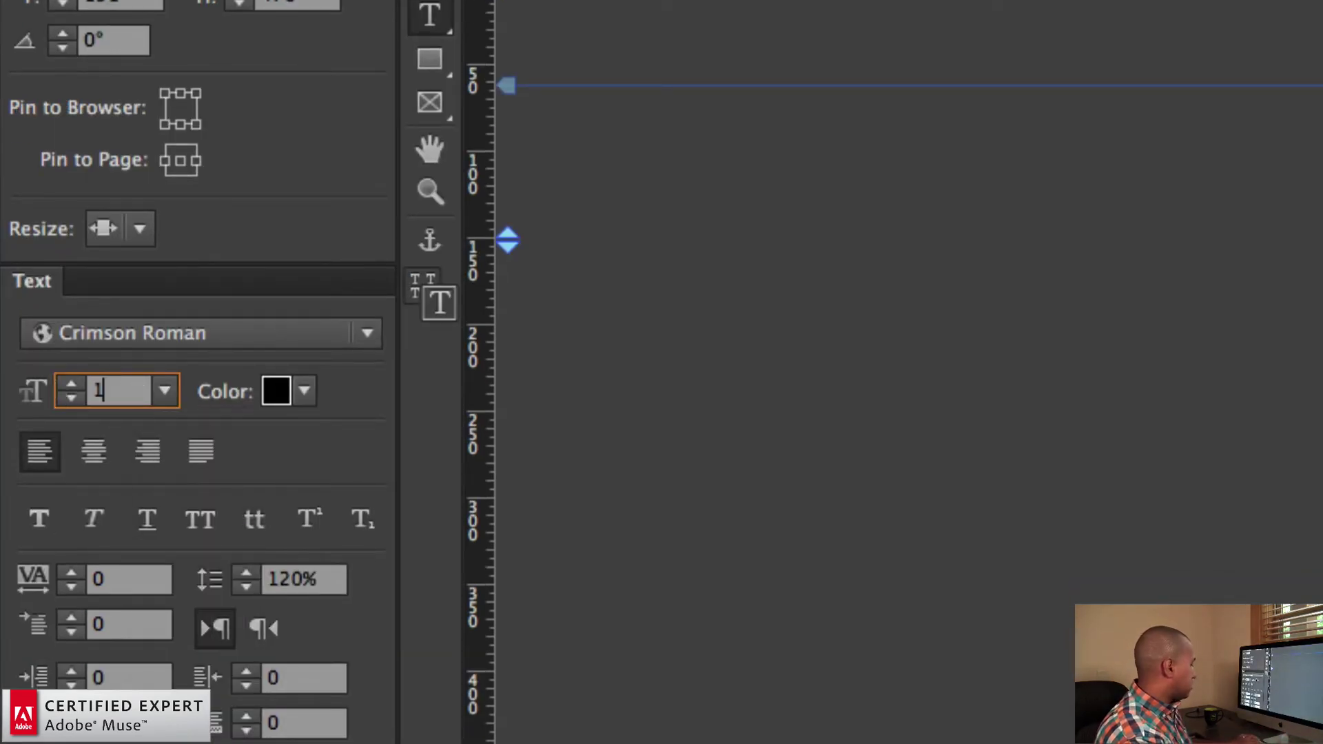
type("6")
key("Return")
left_click(269, 582)
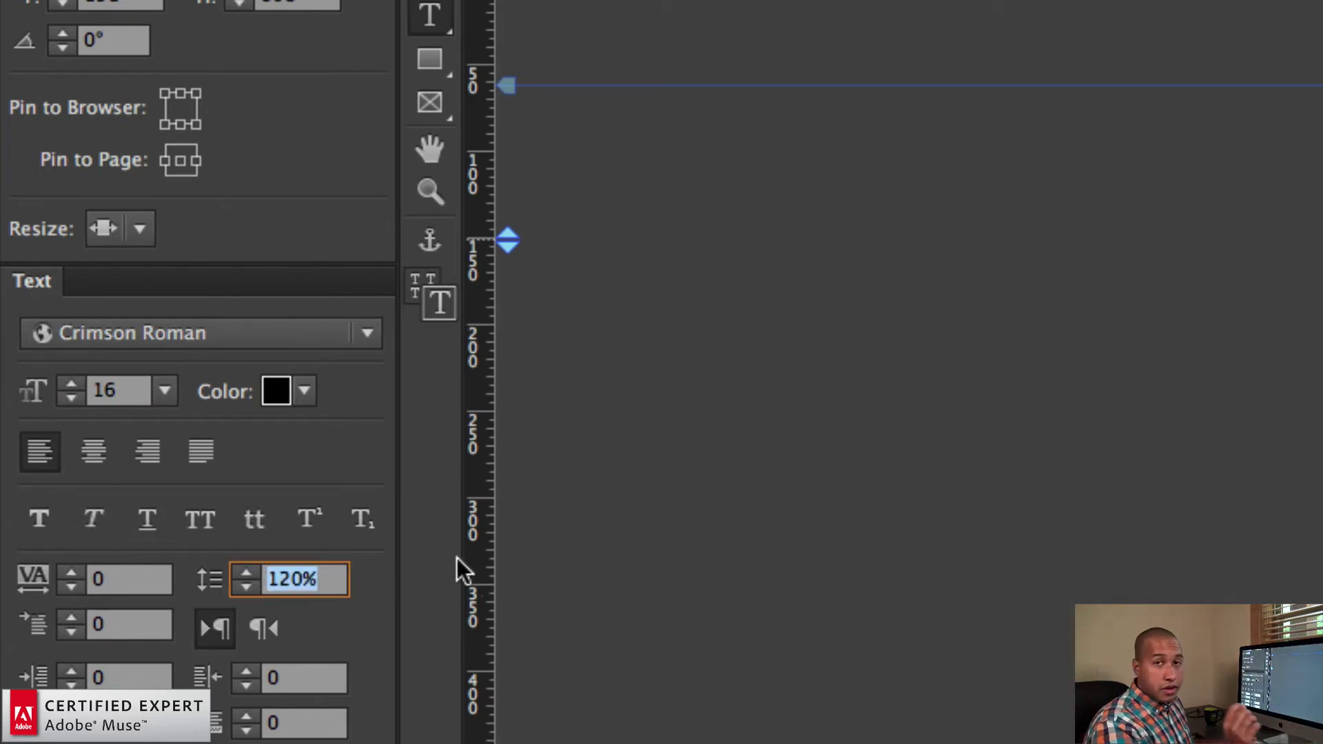
type("150")
key("Return")
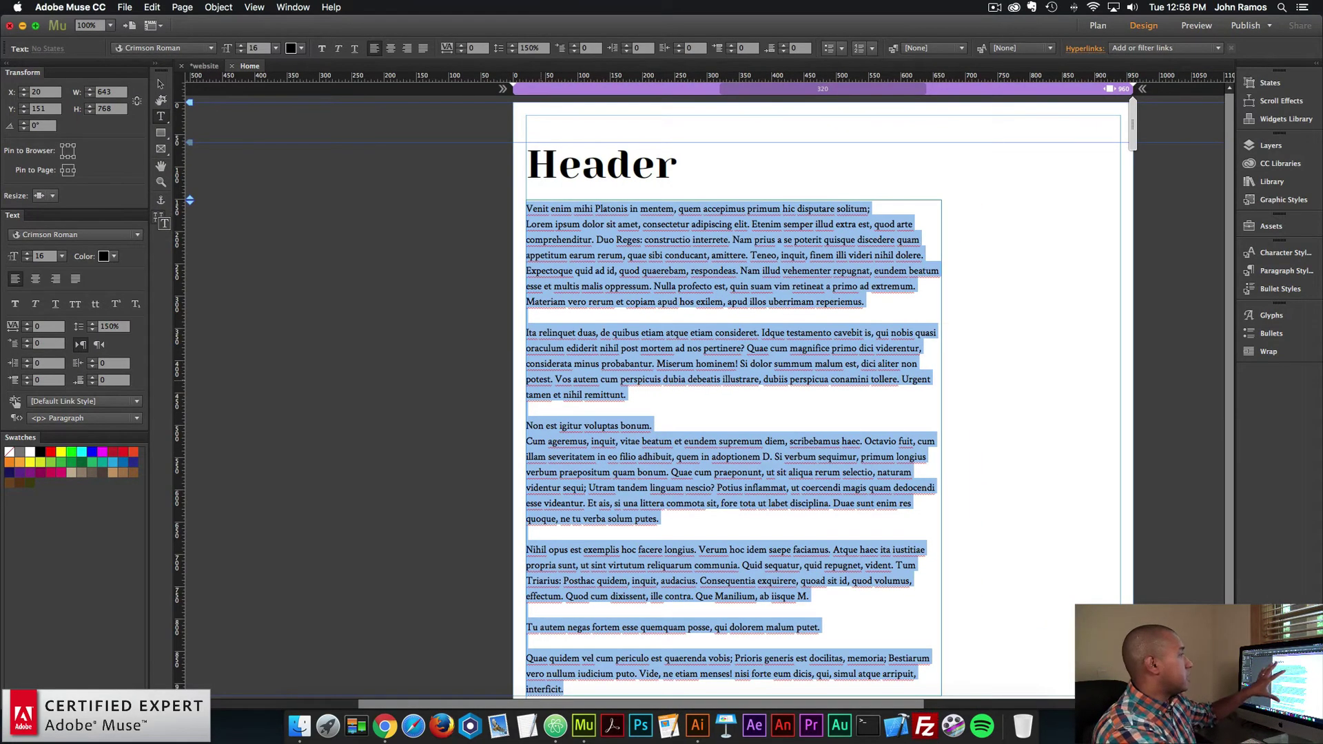
Select the word Header, raise its letter spacing to 4, then deselect it.
double_click(602, 166)
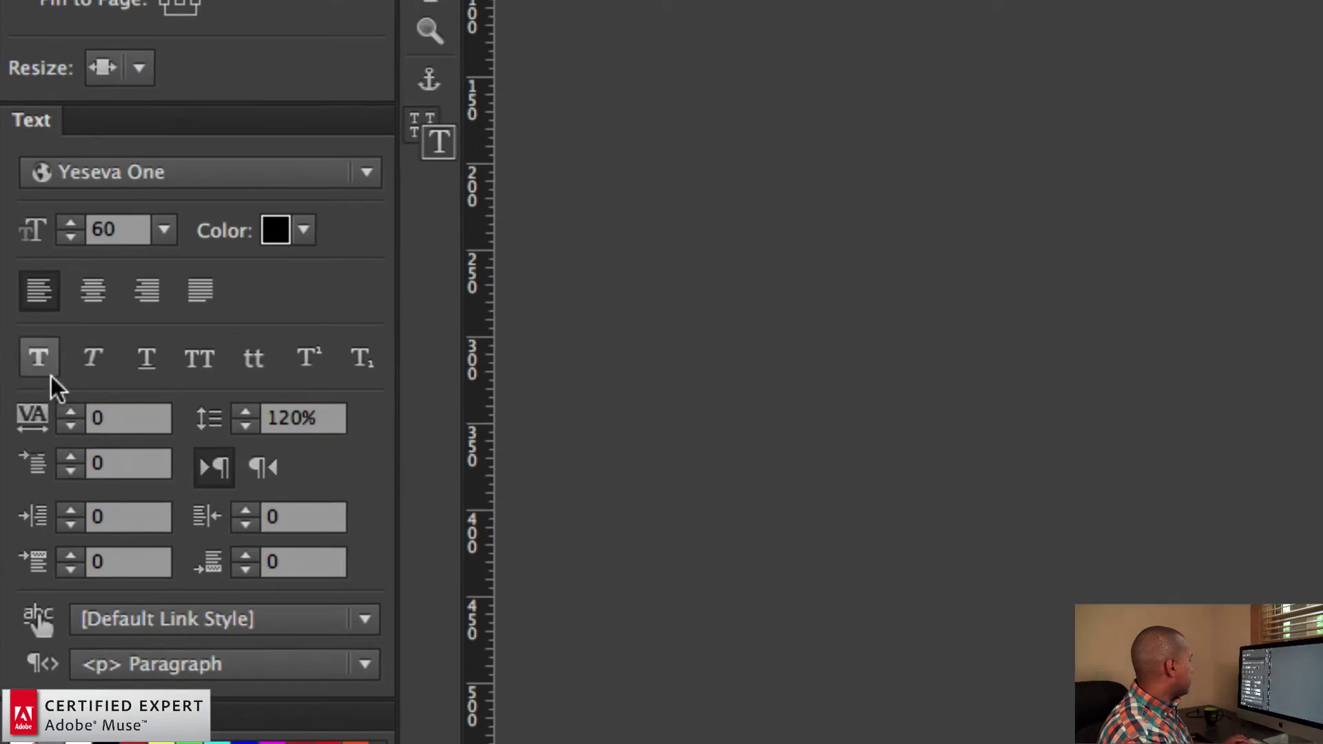
left_click(71, 412)
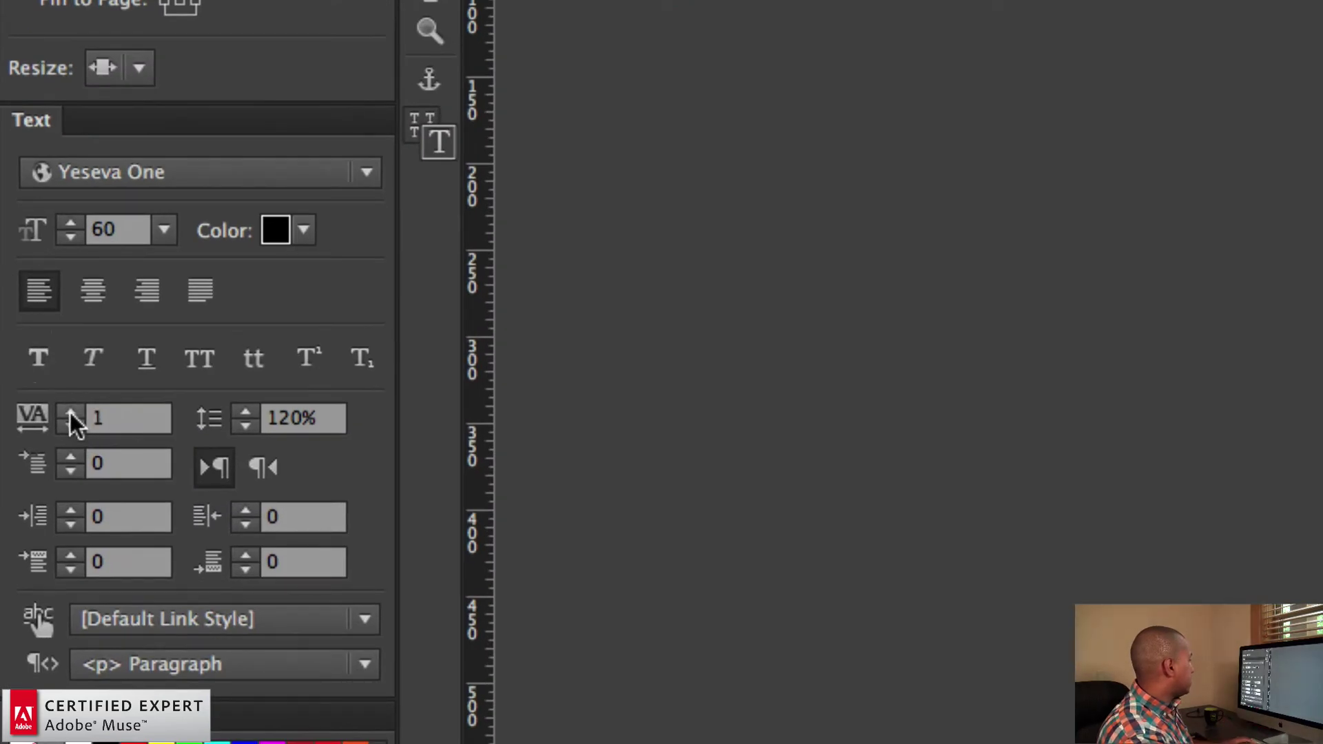
left_click(71, 412)
left_click(26, 323)
left_click(26, 323)
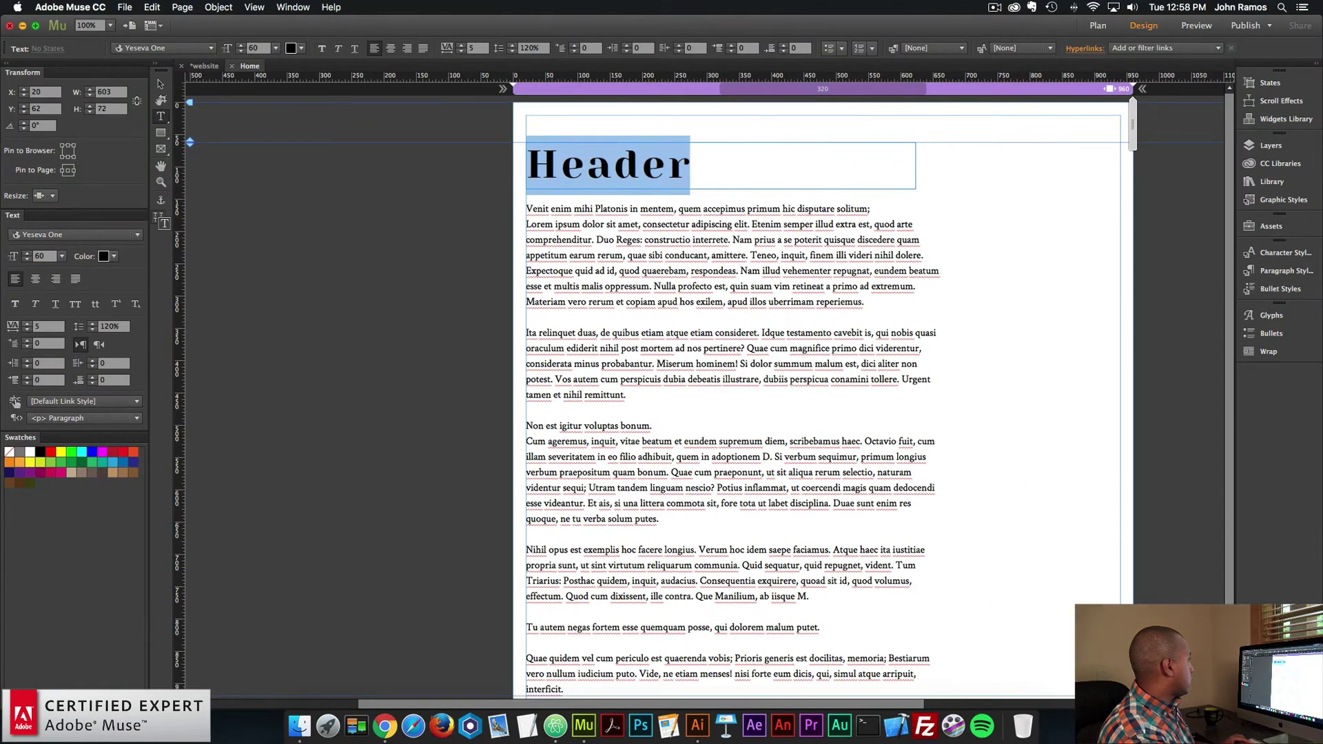
left_click(27, 324)
left_click(26, 329)
left_click(26, 329)
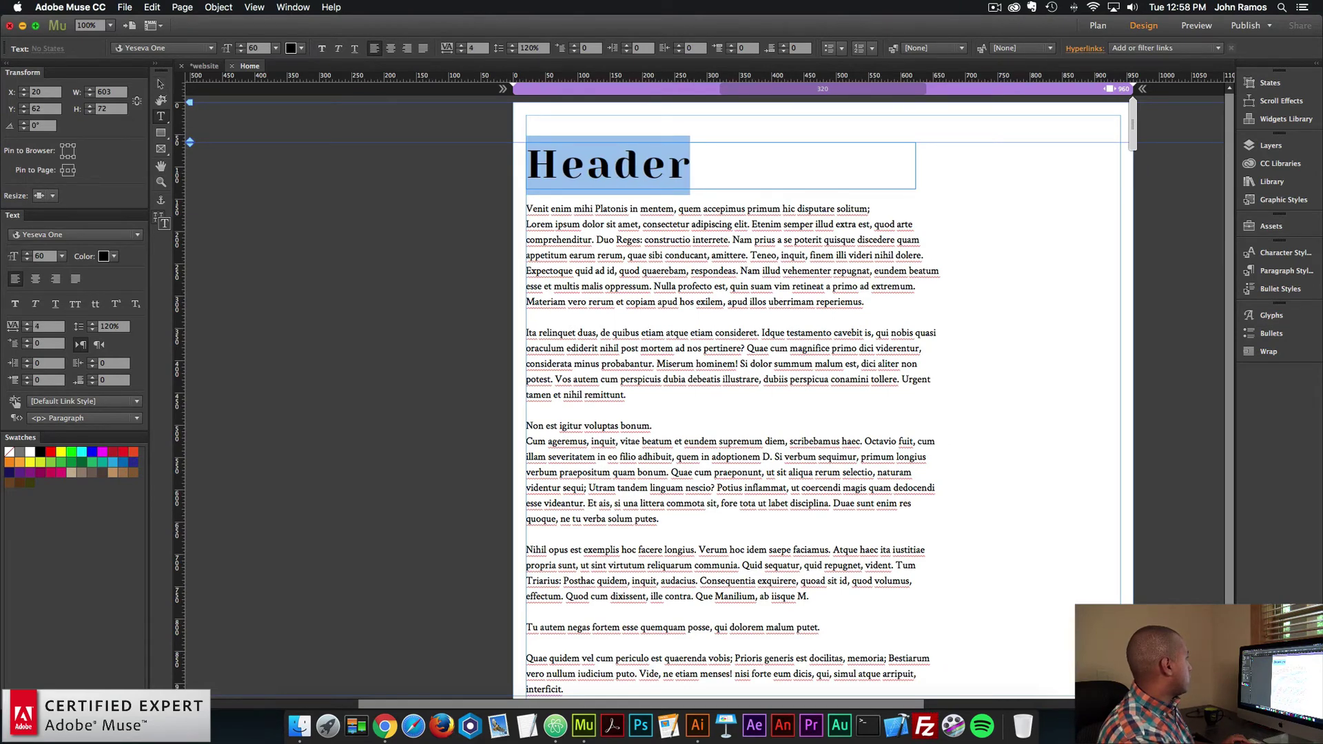
key("Escape")
key("Escape")
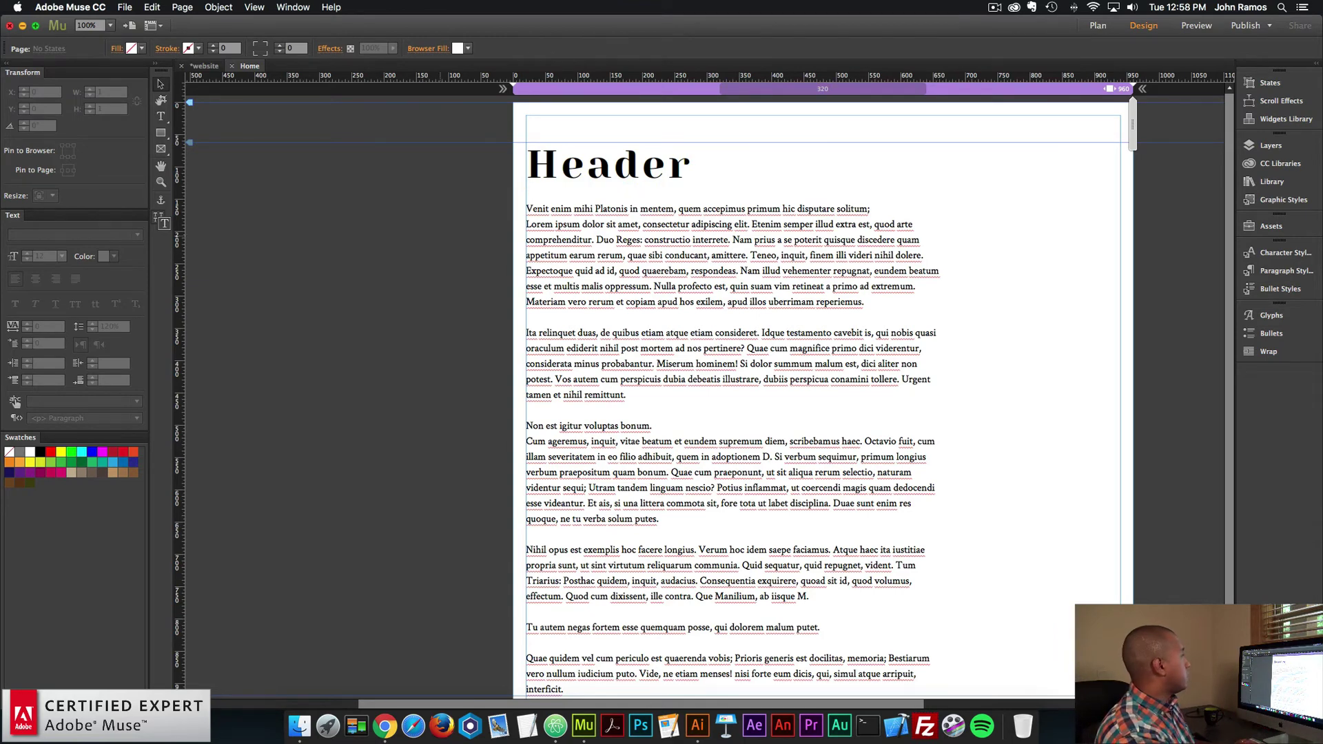
left_click(125, 7)
left_click(166, 215)
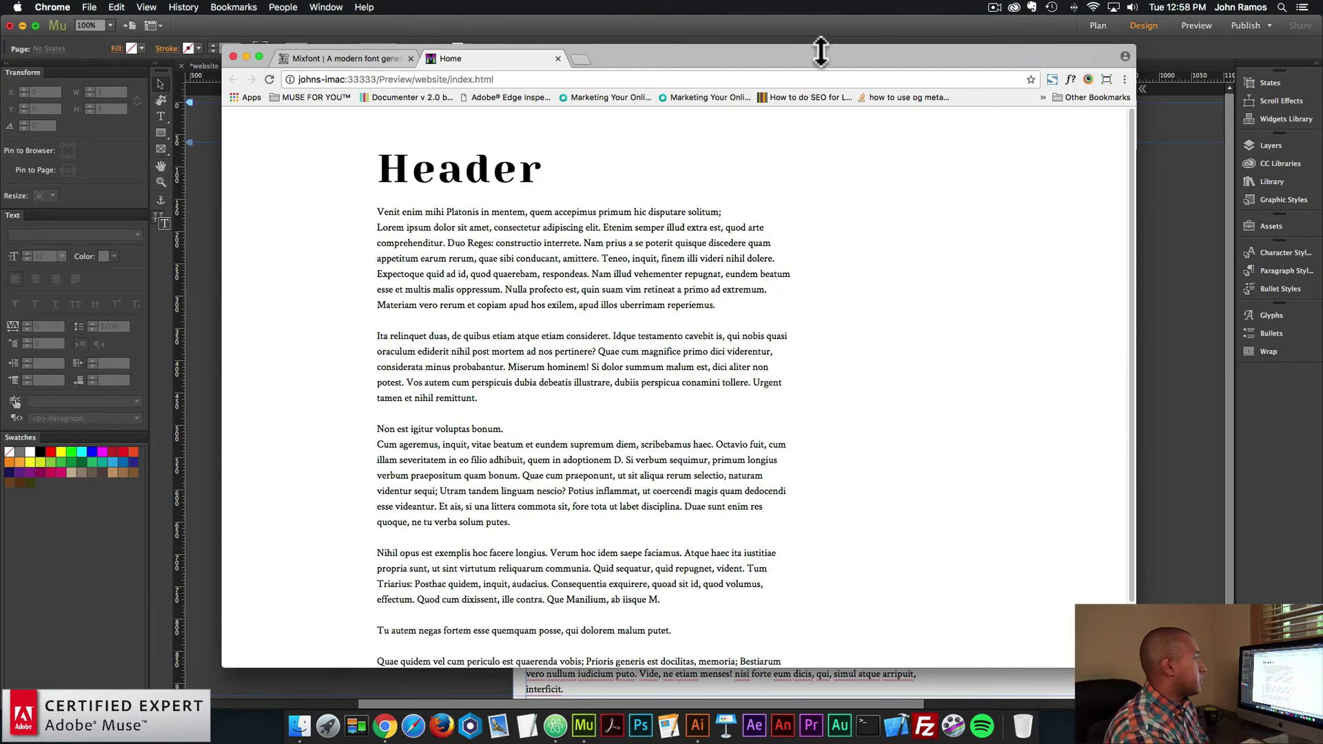
left_click(1189, 231)
Search the Library for 'font smoother' and pick the Font Smoother Light widget.
left_click(1268, 179)
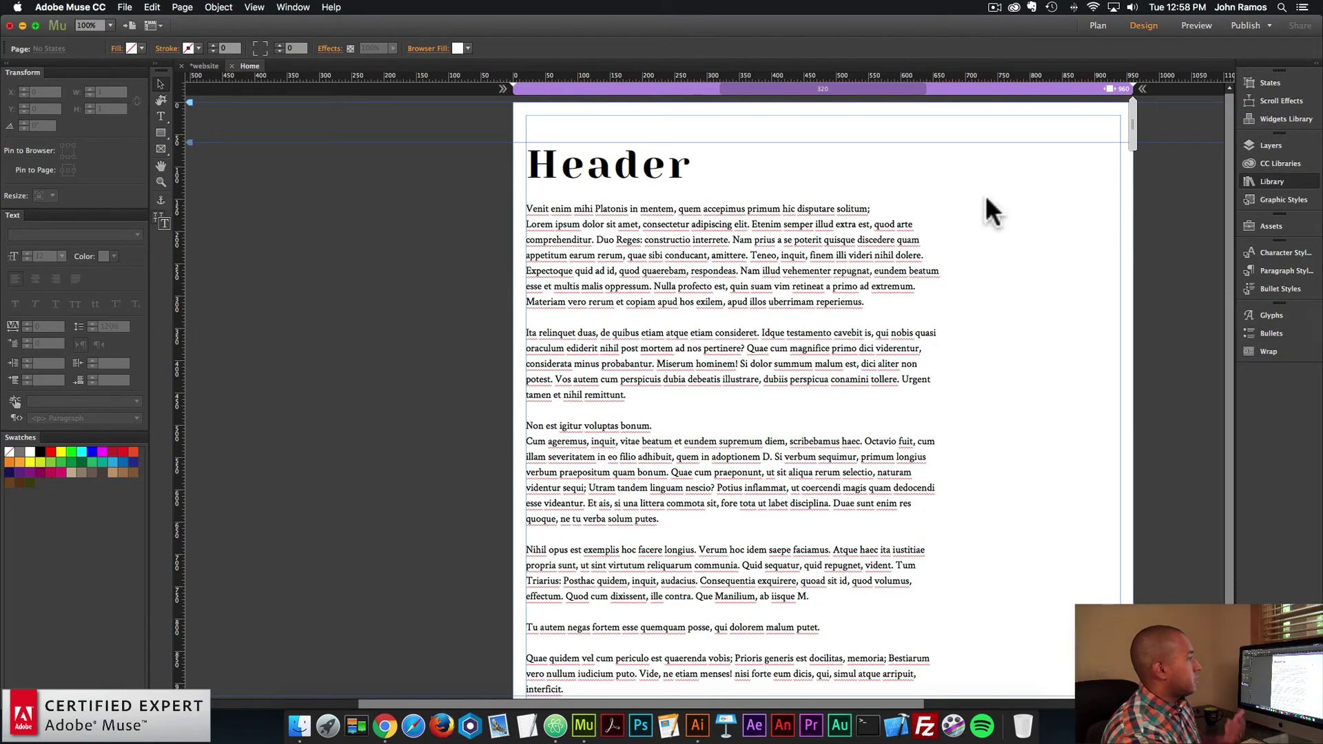
type("font smoother")
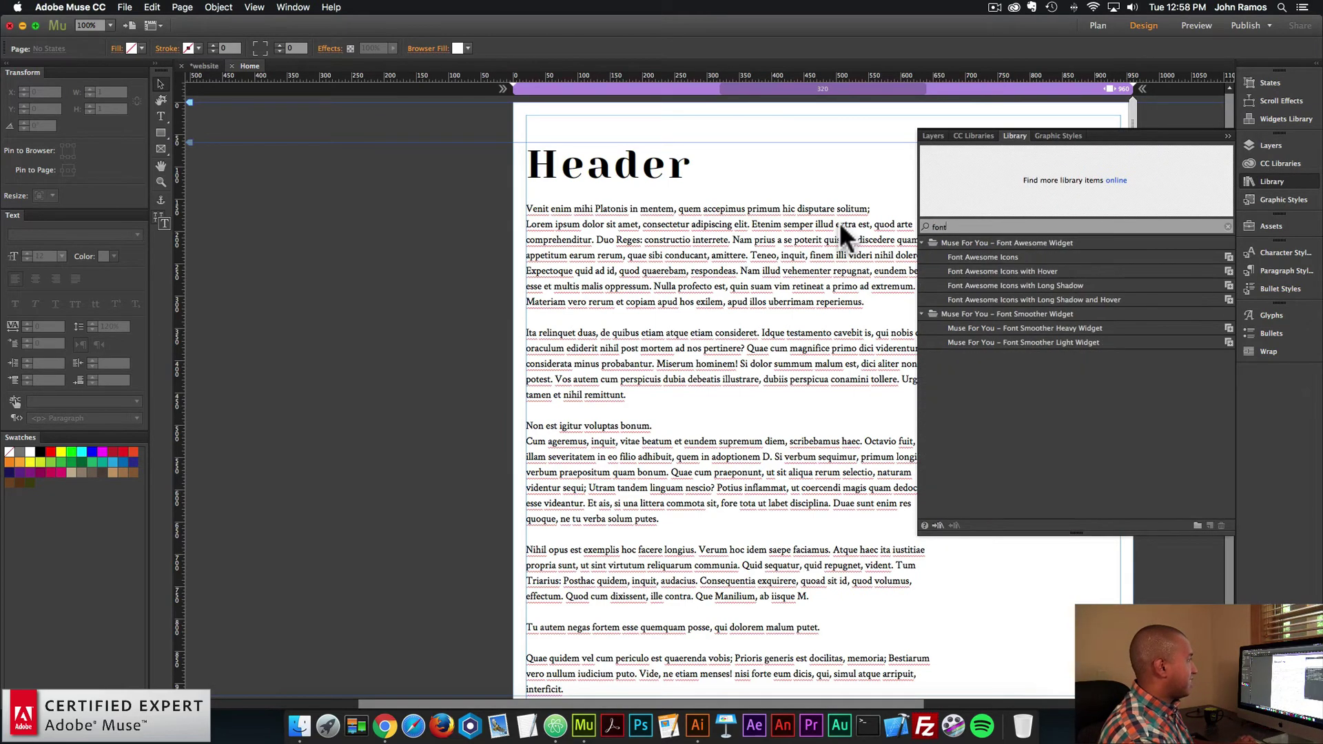
left_click(1011, 272)
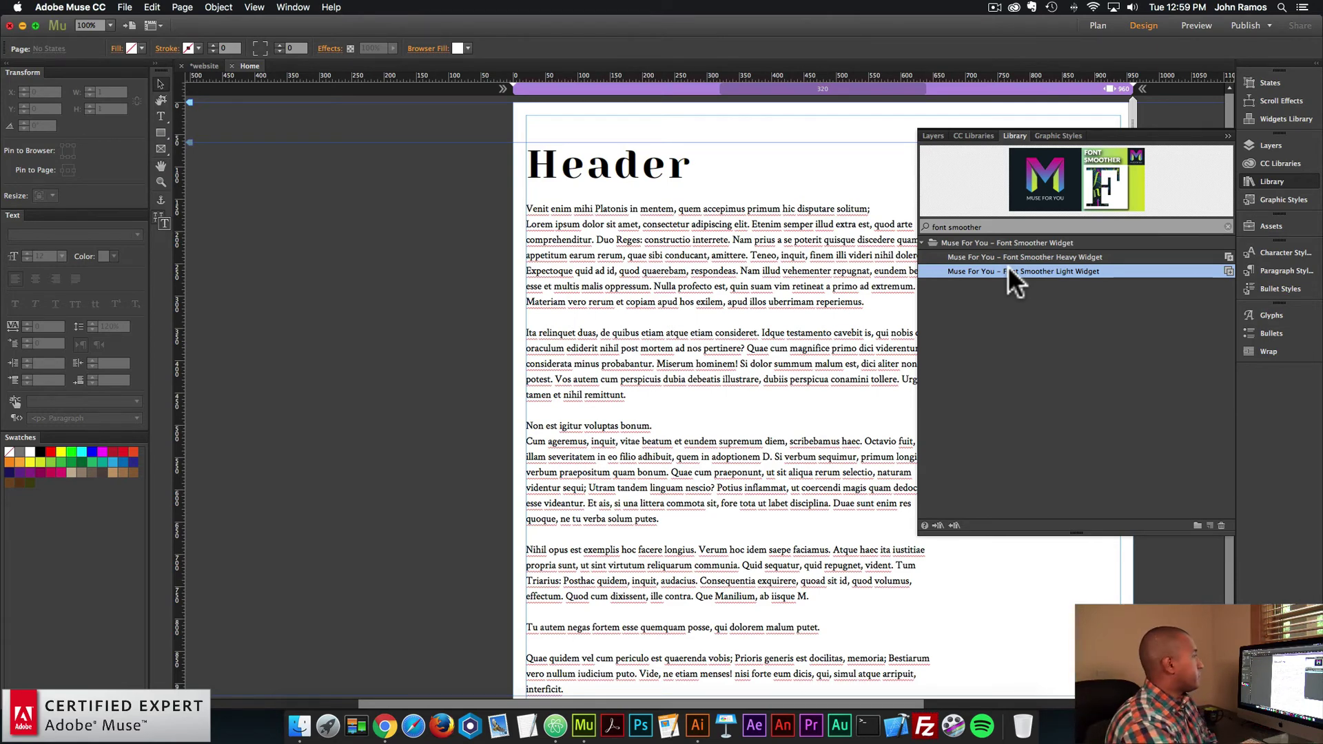
Place the widget just left of the Header, deselect it, and preview the page in the browser.
left_click_drag(1012, 274, 498, 153)
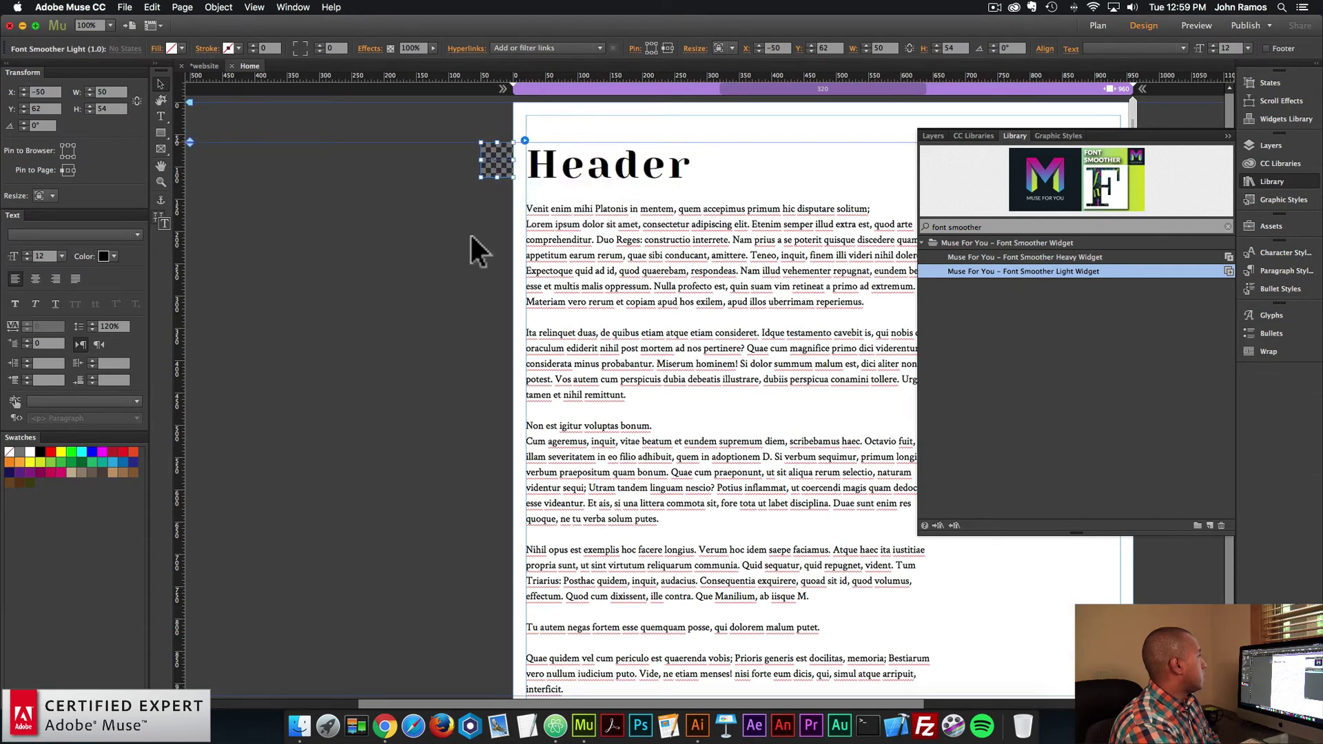
left_click(472, 237)
left_click(125, 7)
left_click(180, 210)
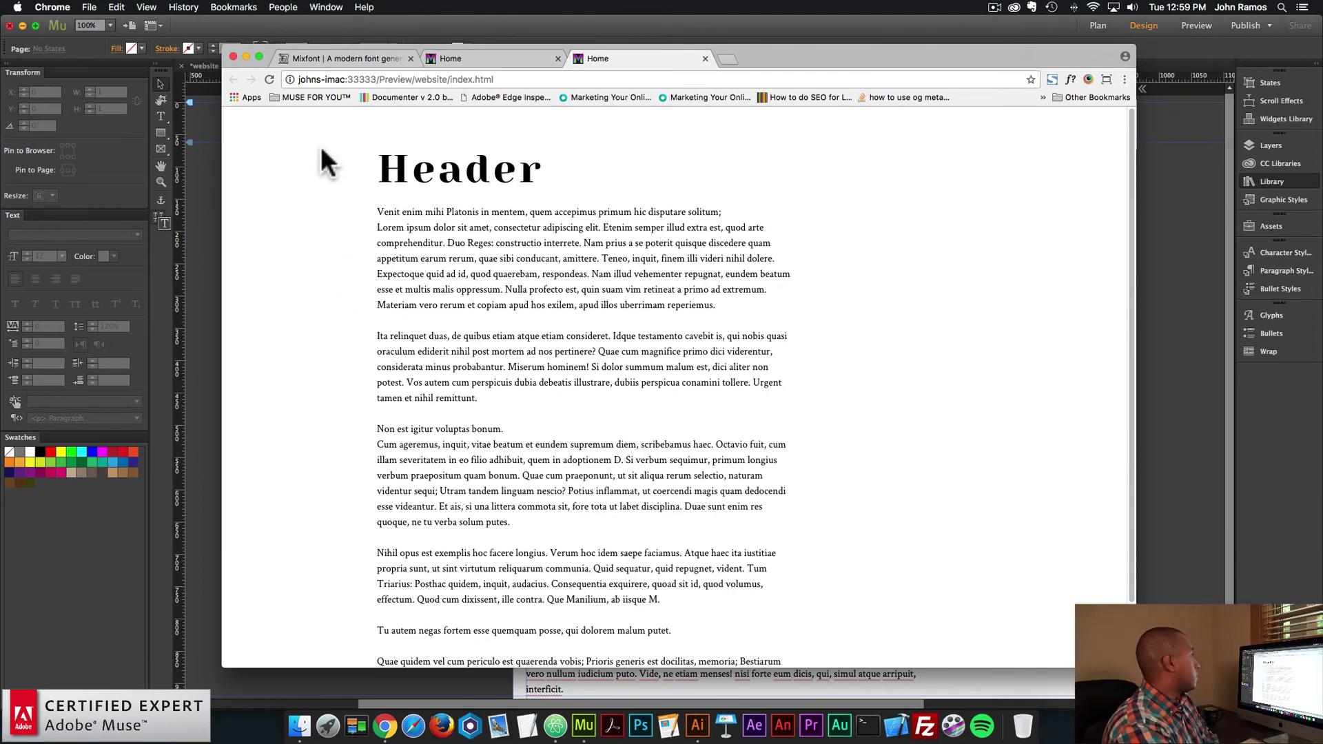
Go back to the Mixfont homepage, start the generator, and get a Work Sans + Martel pairing.
left_click(343, 58)
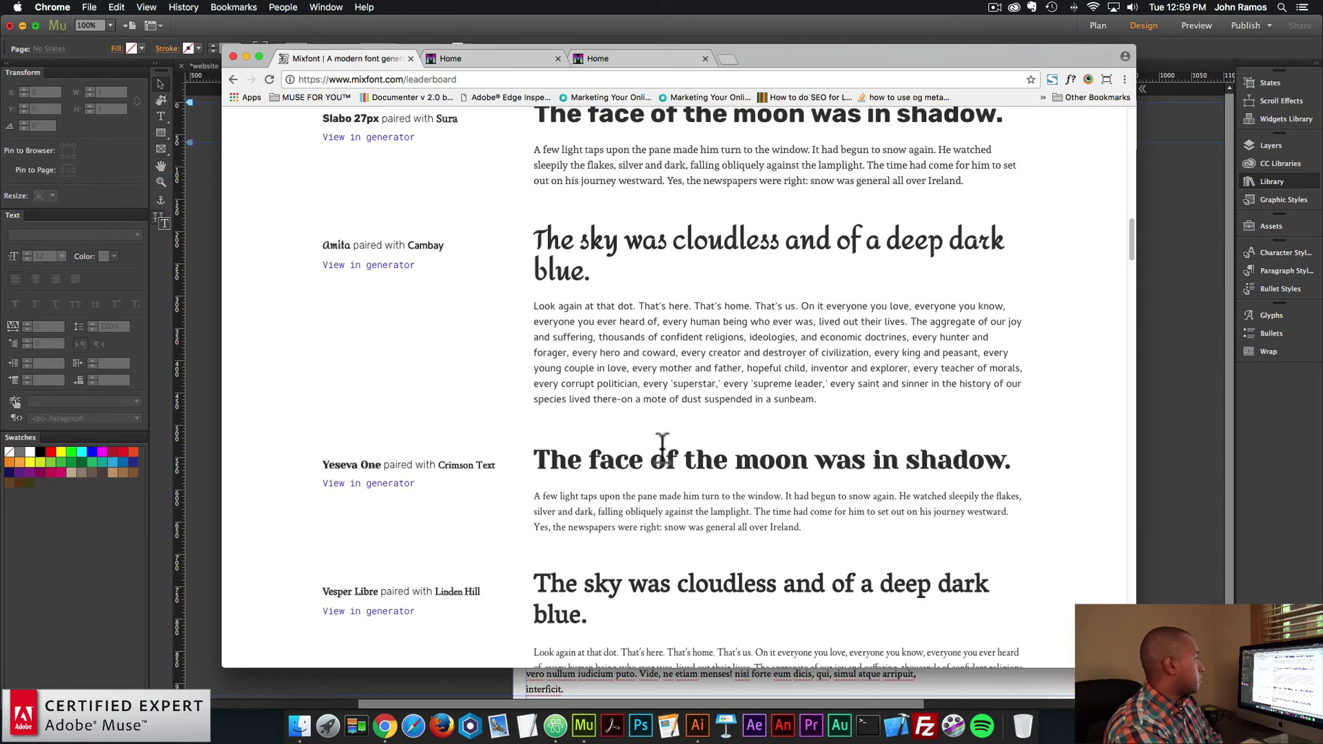
scroll(645, 449, "up", 10)
scroll(642, 445, "up", 6)
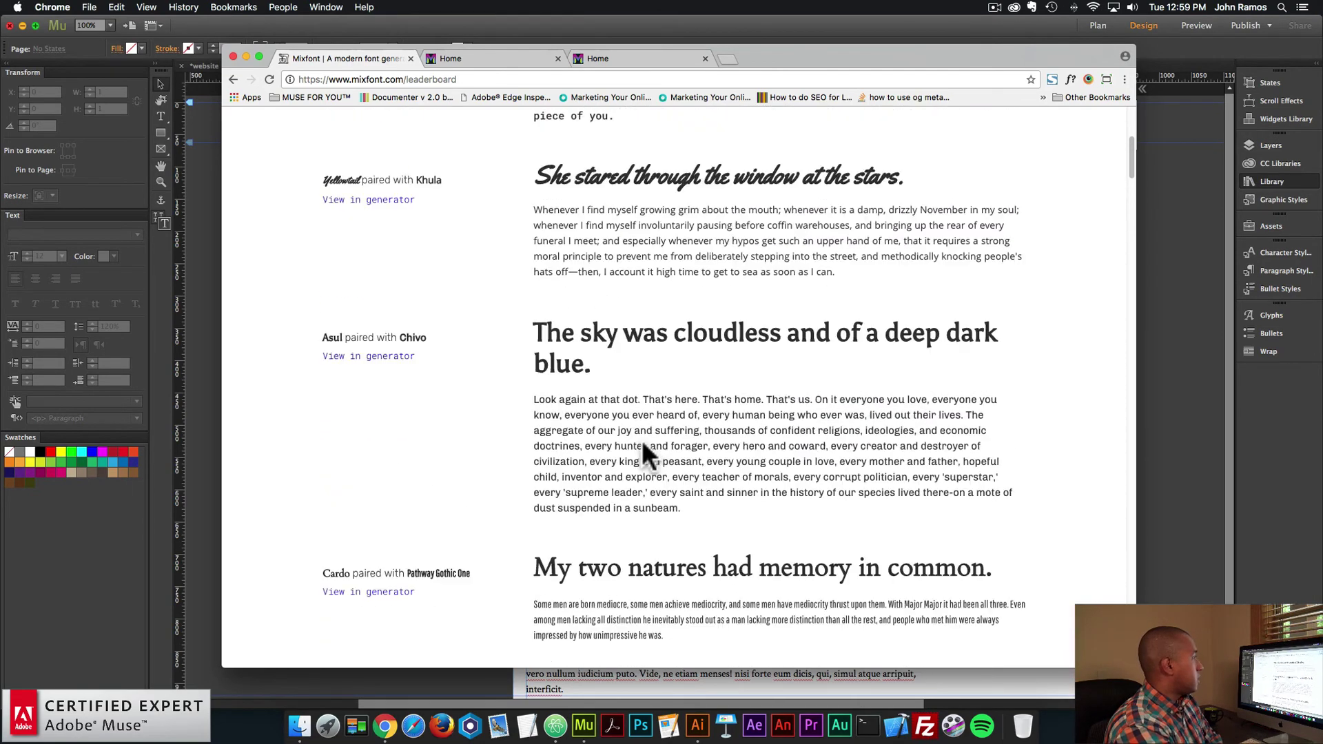
left_click(379, 141)
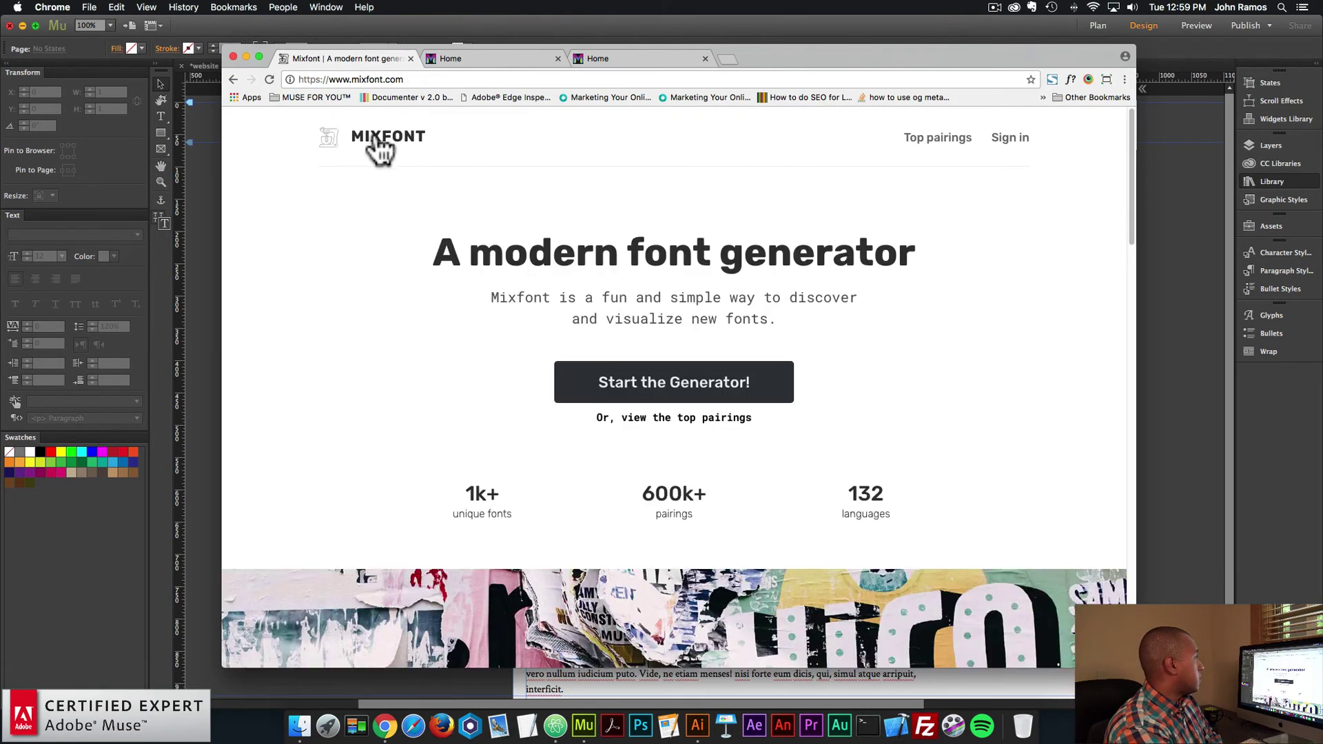
left_click(643, 384)
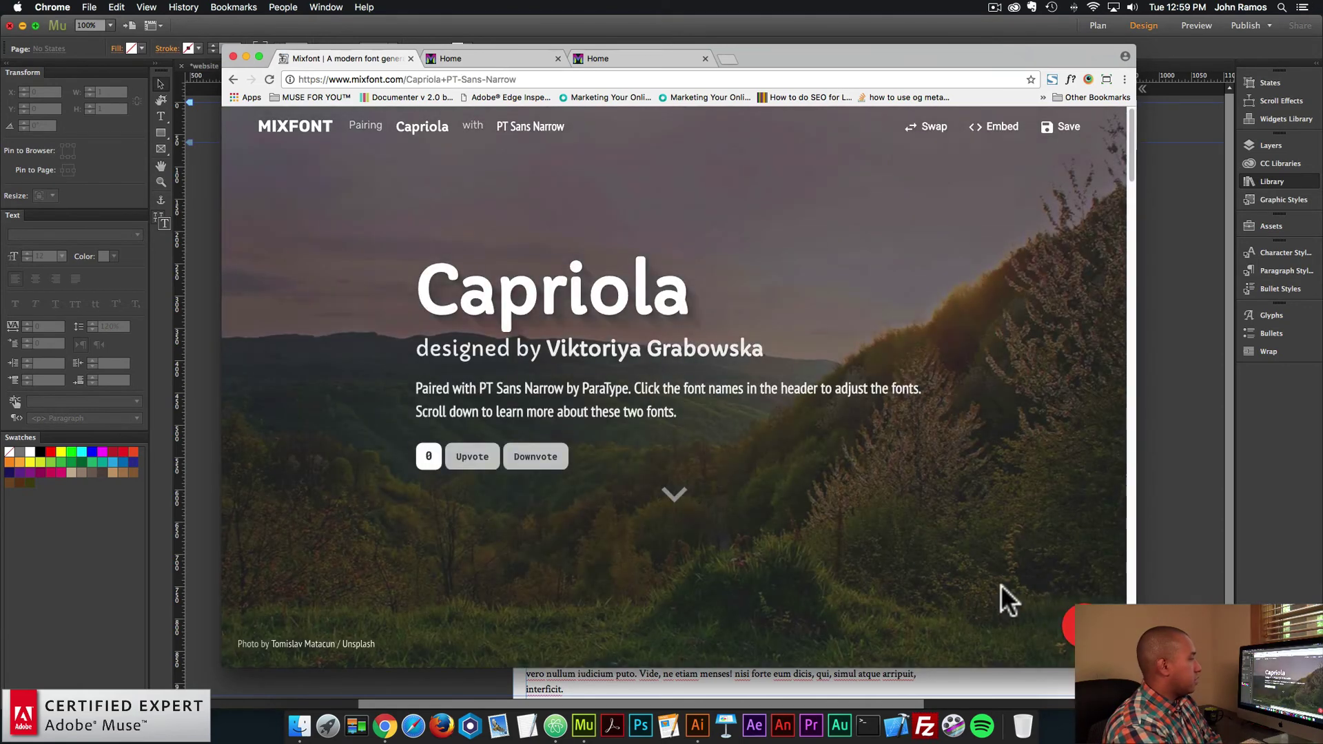
key("space")
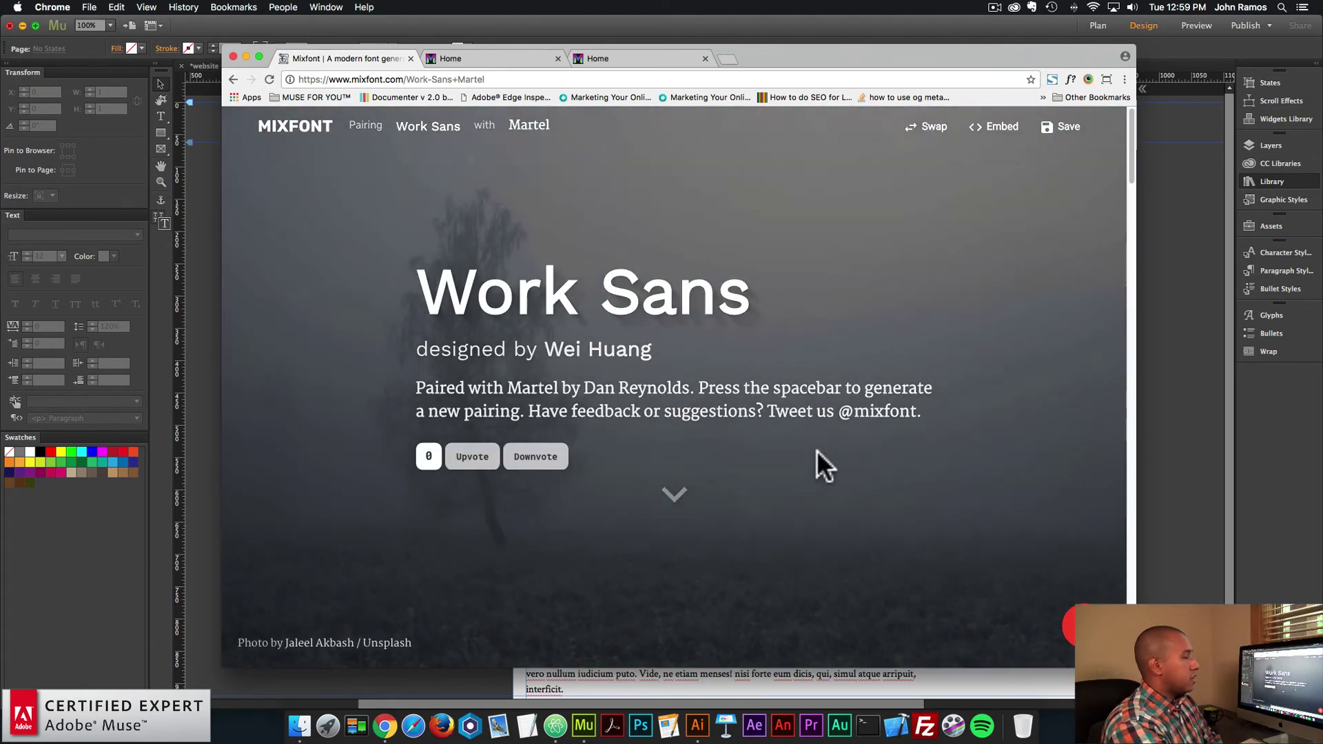